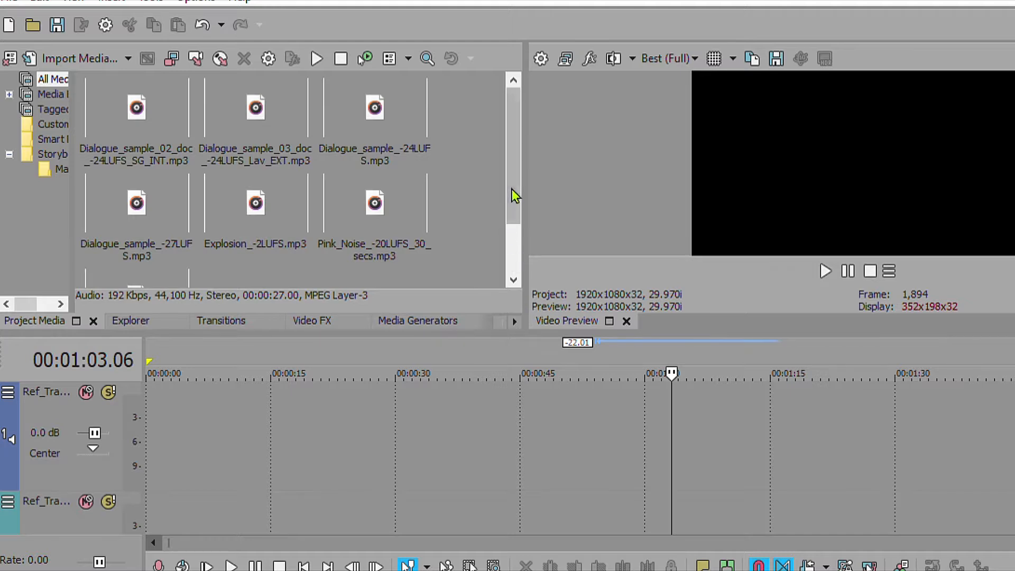
# Place Dialogue_sample_-27LUFS.mp3 on the first audio track starting at about 12 seconds and play it back from its start.
pyautogui.moveTo(517, 233); pyautogui.dragTo(517, 220)
pyautogui.moveTo(180, 164); pyautogui.dragTo(296, 408)
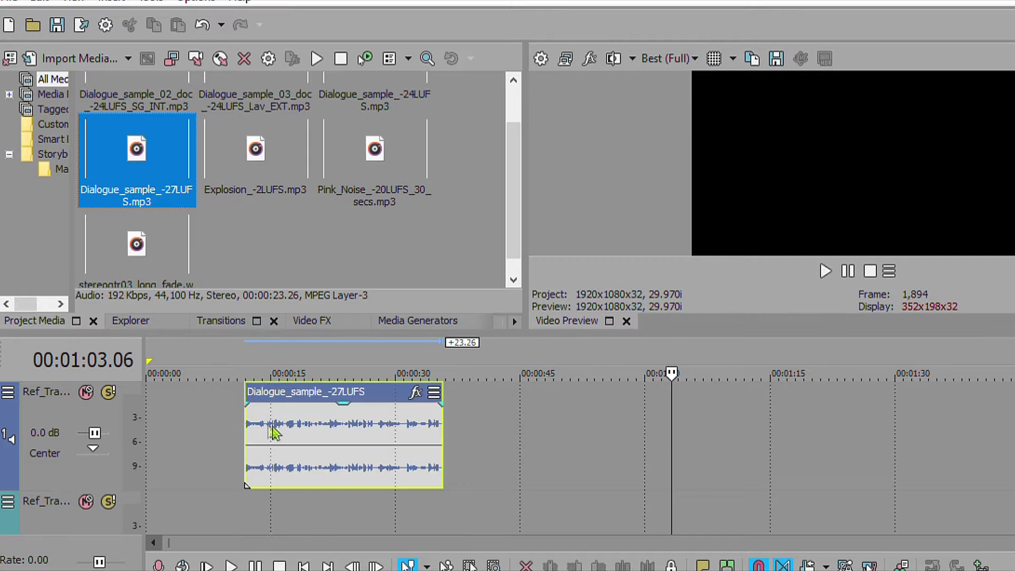
pyautogui.click(257, 423)
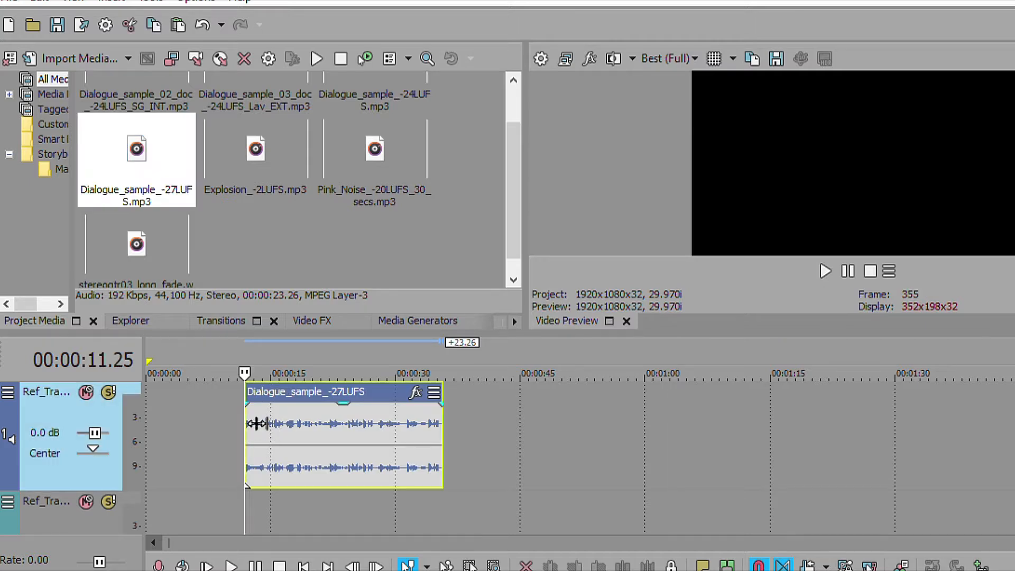
pyautogui.press('space')
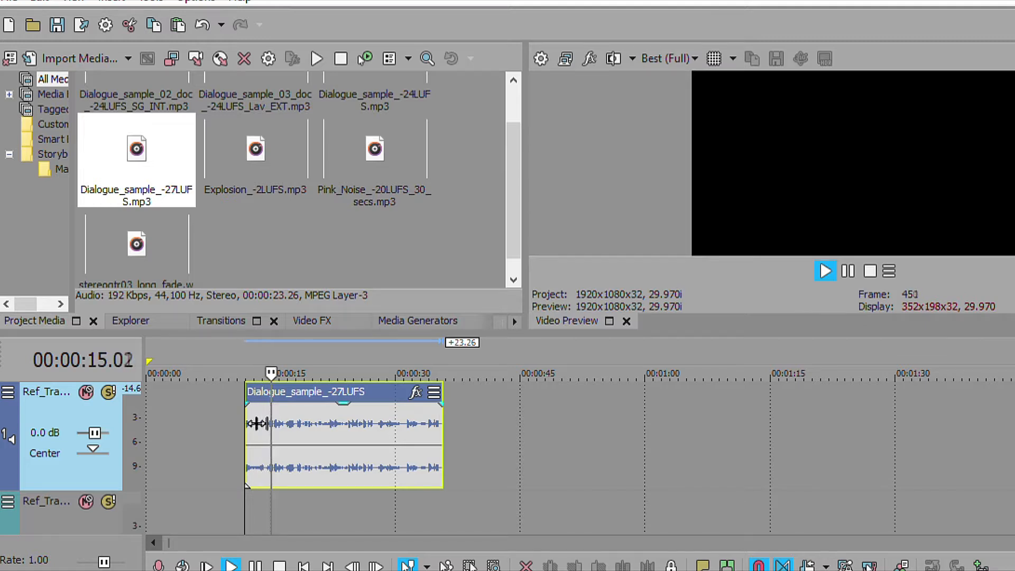
pyautogui.press('space')
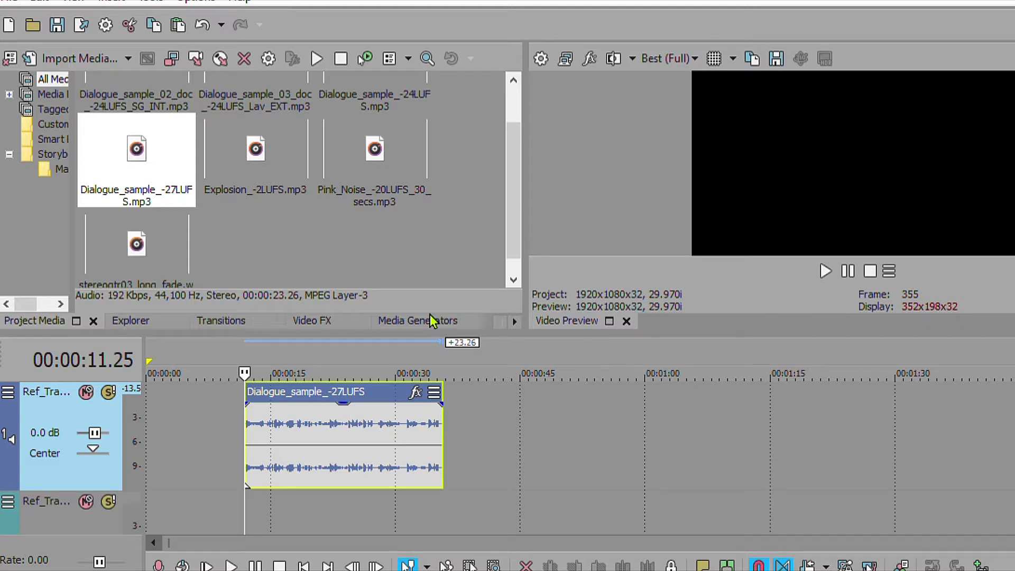
# Enlarge the track area and play the dialogue clip from about 14 seconds.
pyautogui.moveTo(442, 324); pyautogui.dragTo(449, 208)
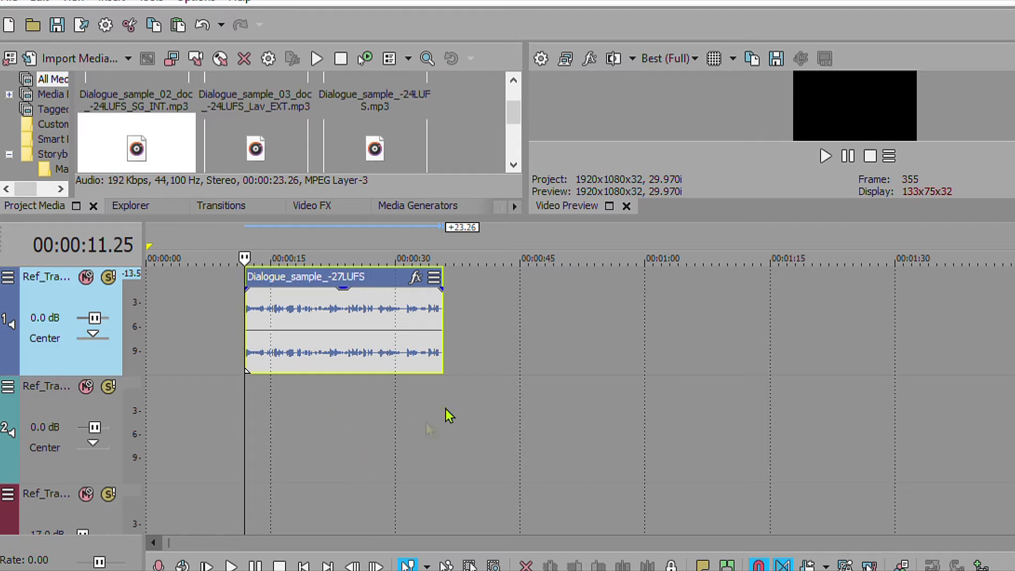
pyautogui.click(265, 376)
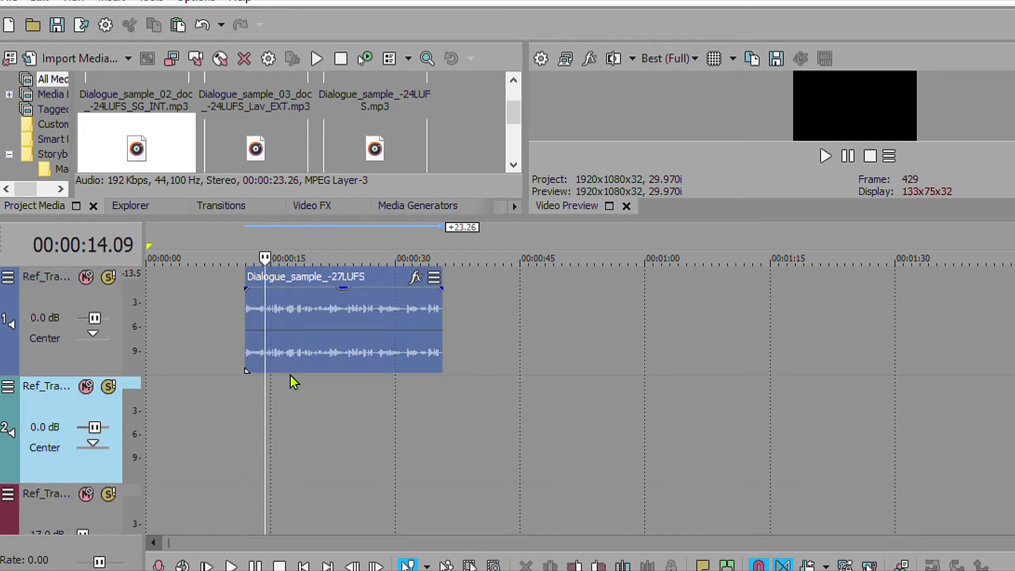
pyautogui.press('space')
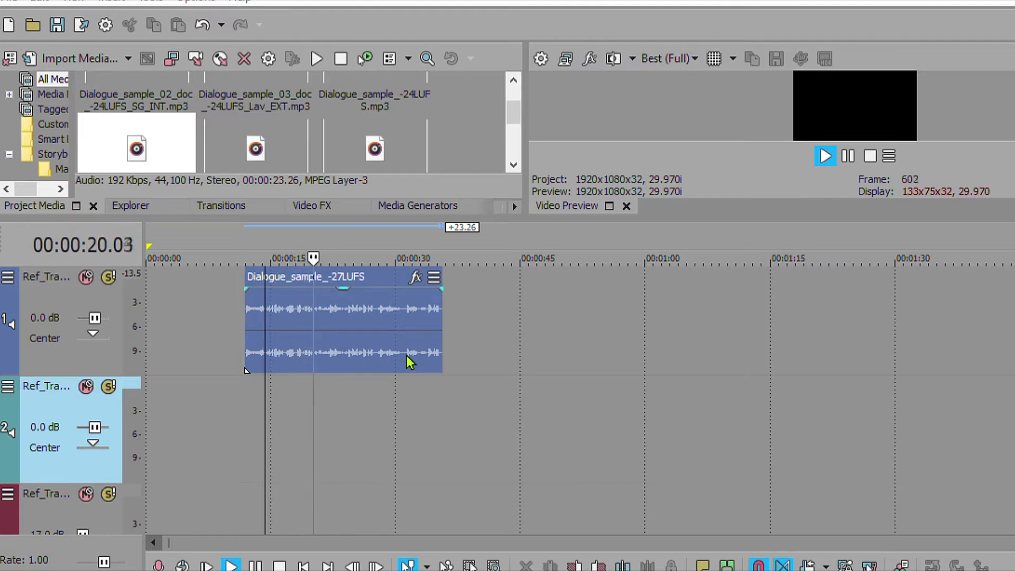
pyautogui.click(283, 555)
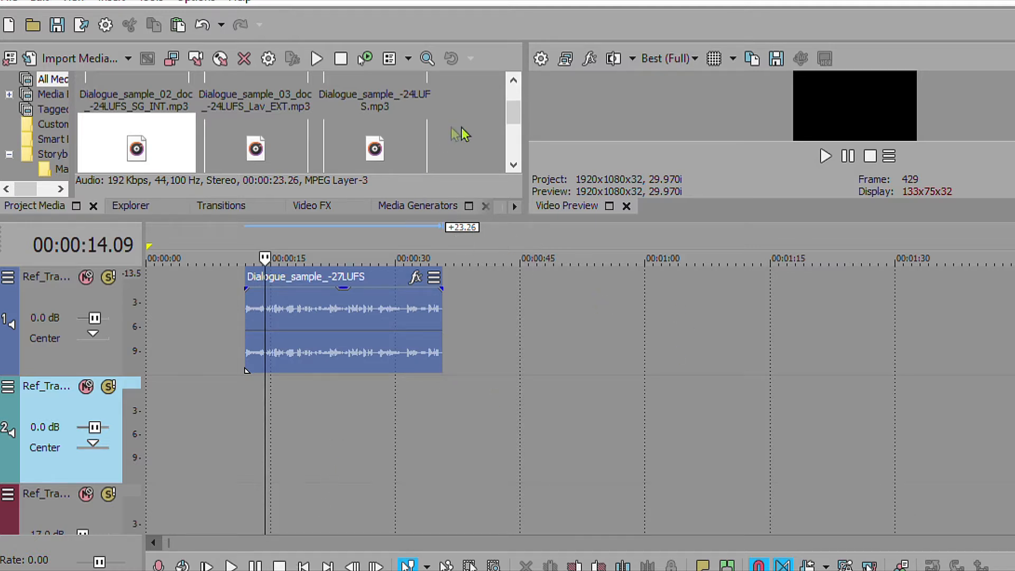
# Place Explosion_-2LUFS.mp3 on the second track right after the dialogue clip's end and play it back.
pyautogui.scroll(-1, 515, 152)
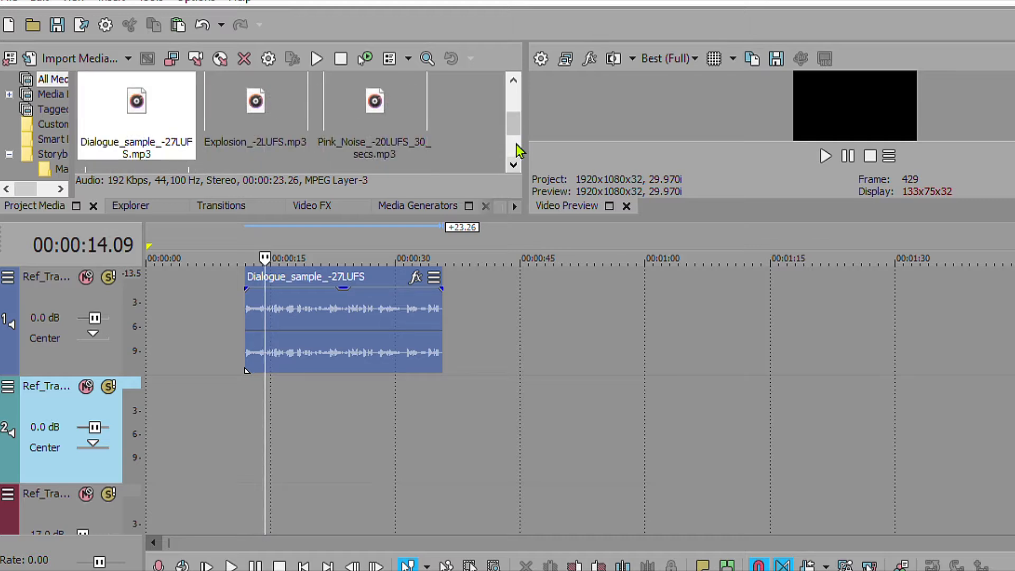
pyautogui.moveTo(311, 117); pyautogui.dragTo(453, 415)
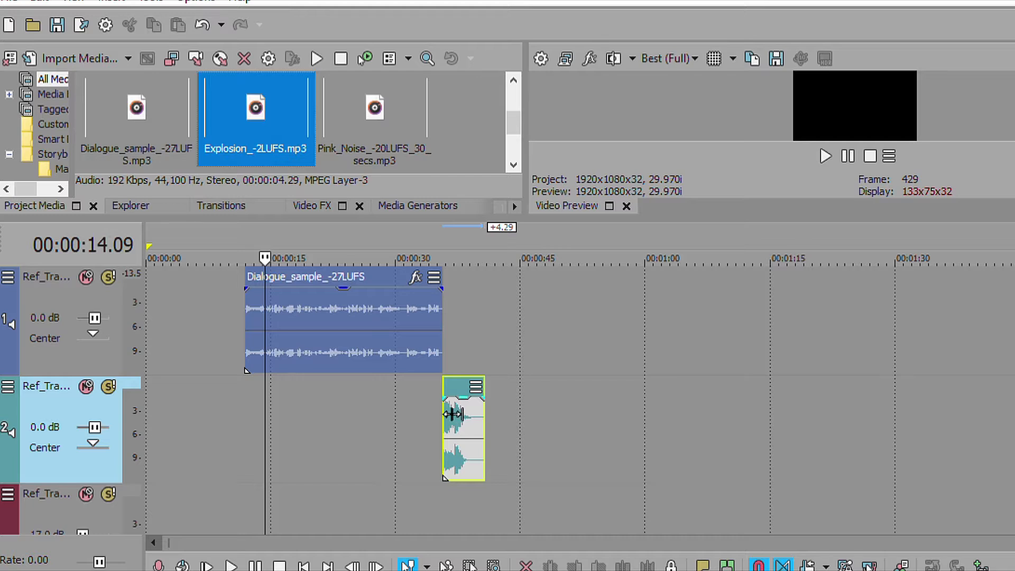
pyautogui.press('space')
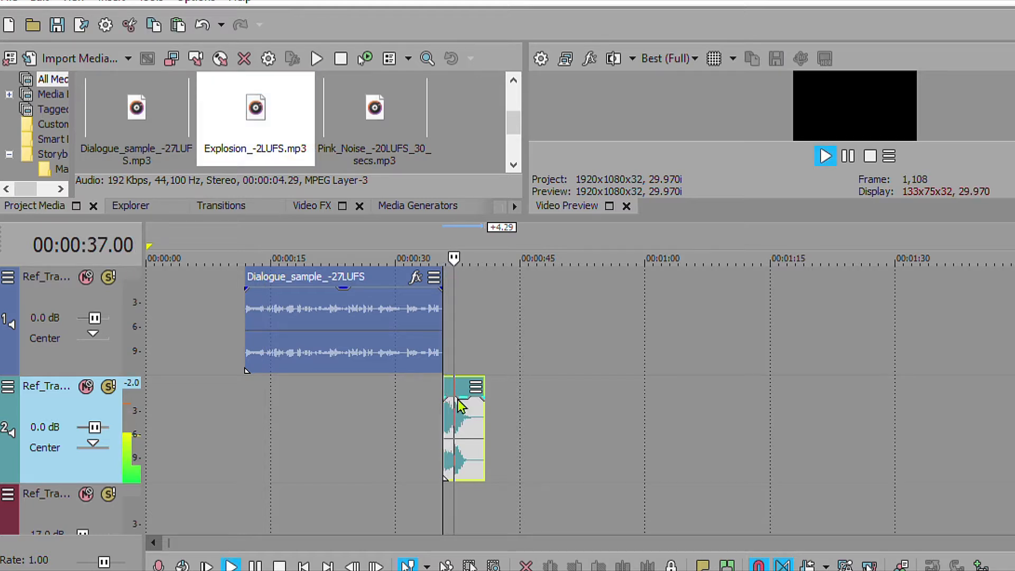
pyautogui.press('space')
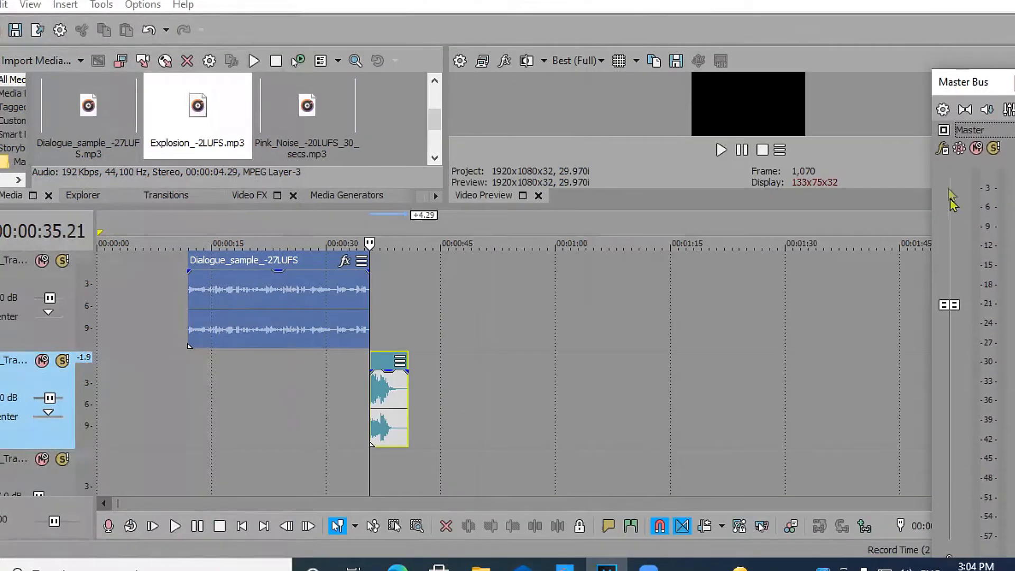
# Add another Graphic Dynamics effect to the end of the master bus effects chain.
pyautogui.click(942, 149)
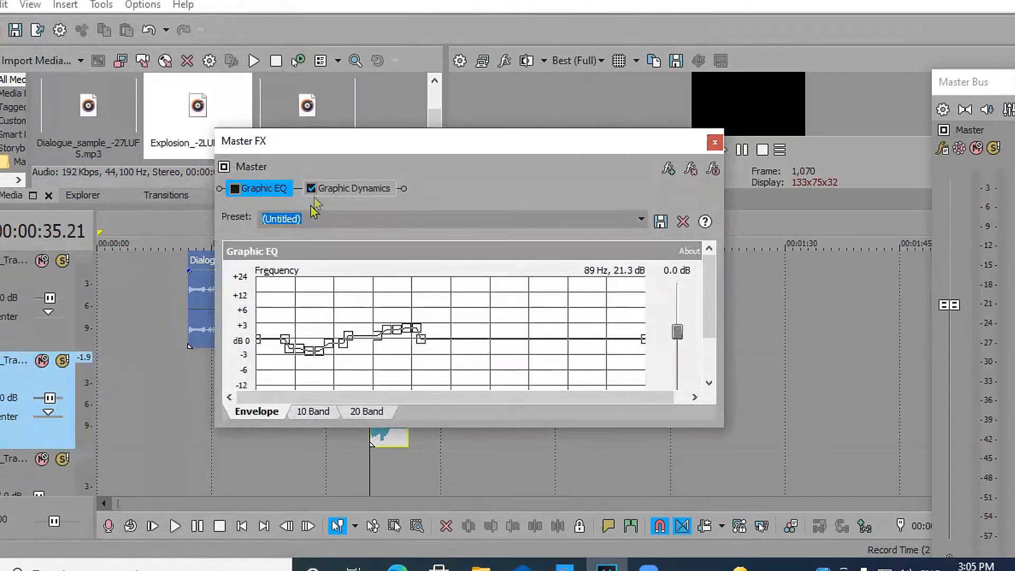
pyautogui.click(669, 169)
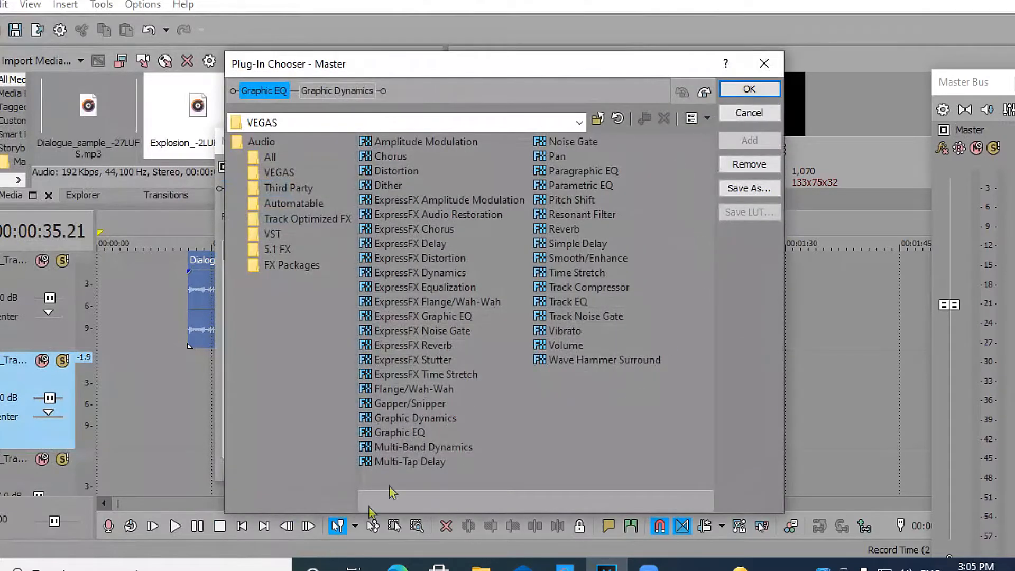
pyautogui.click(408, 420)
pyautogui.click(750, 140)
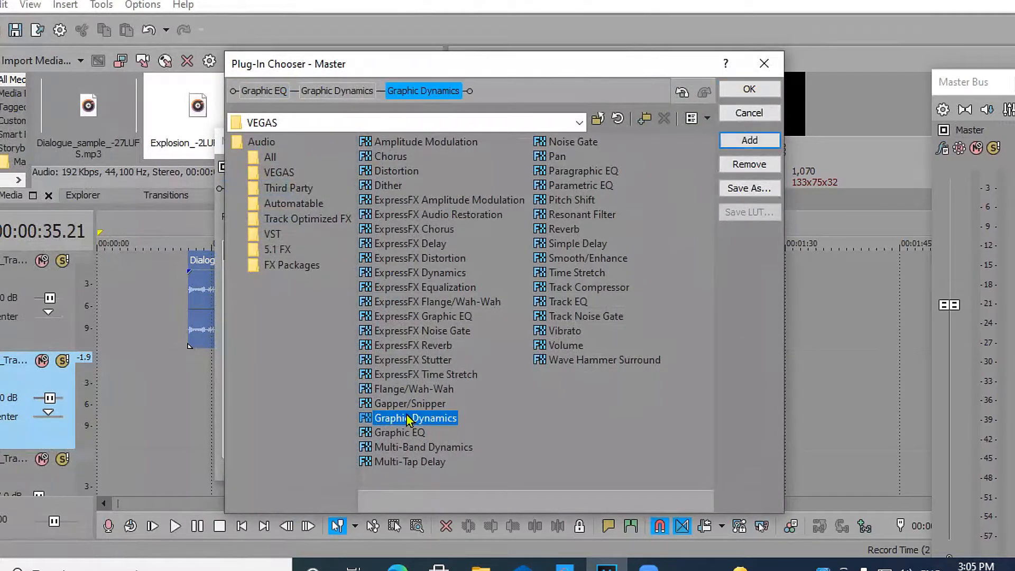
pyautogui.click(750, 89)
pyautogui.moveTo(596, 154); pyautogui.dragTo(649, 60)
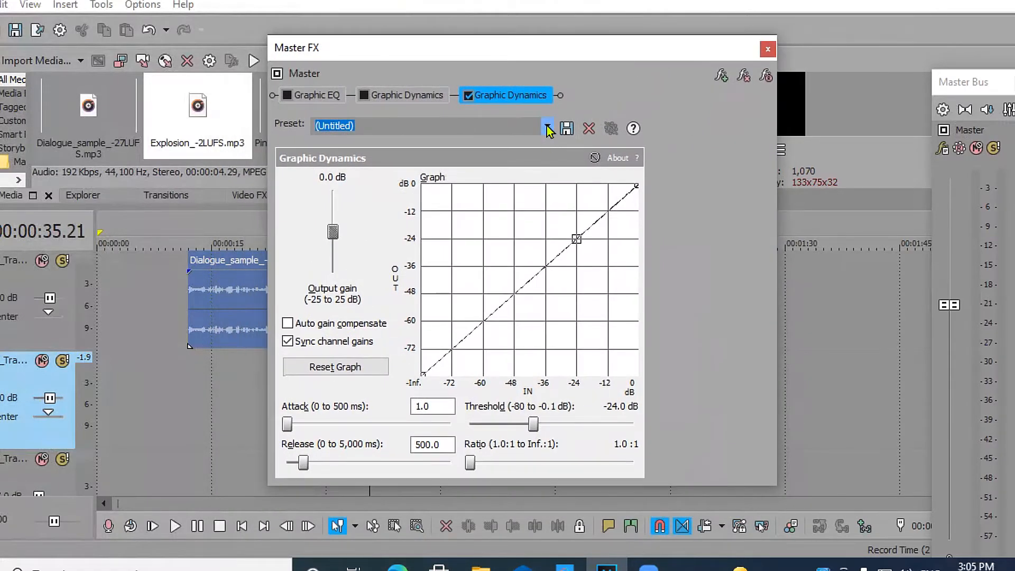
# Apply the "[Sys] Limit levels to -6 dB (hard limiter)" preset and set its threshold to -2.0 dB.
pyautogui.click(549, 130)
pyautogui.click(460, 199)
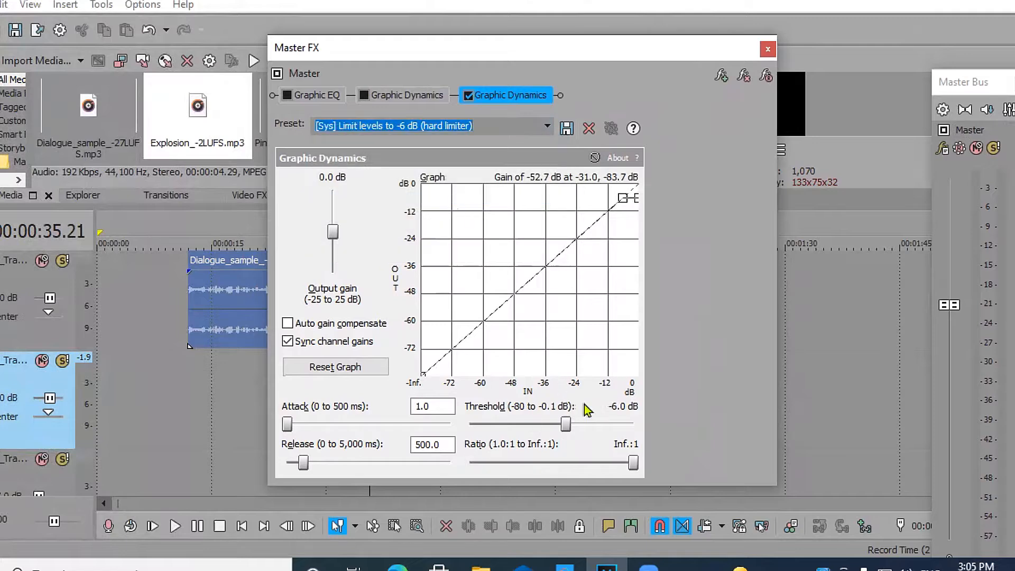
pyautogui.moveTo(566, 424); pyautogui.dragTo(603, 431)
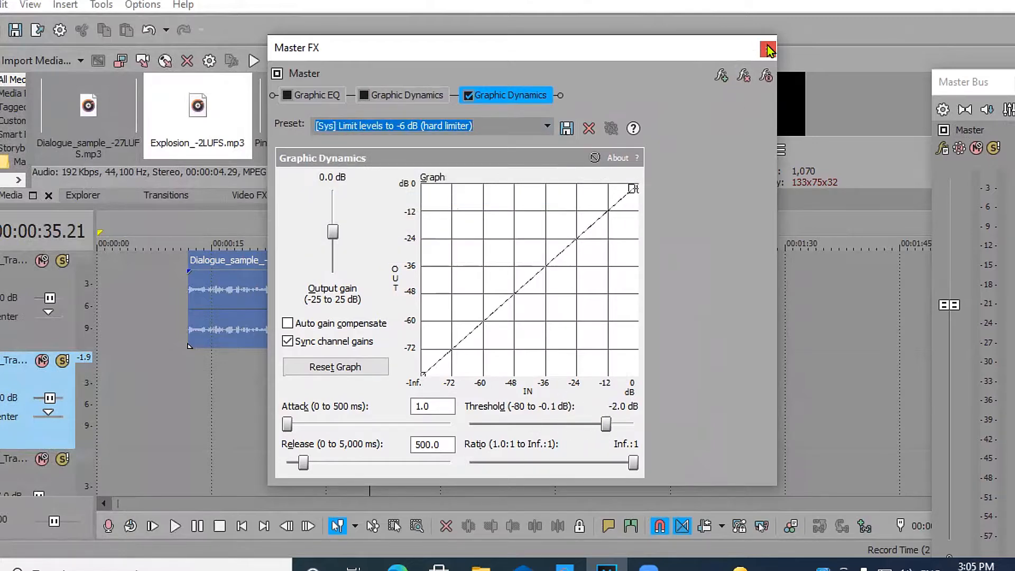
pyautogui.click(768, 50)
# Reposition the Master Bus window and play from about 31 seconds through the explosion to check the master levels.
pyautogui.moveTo(977, 98); pyautogui.dragTo(981, 28)
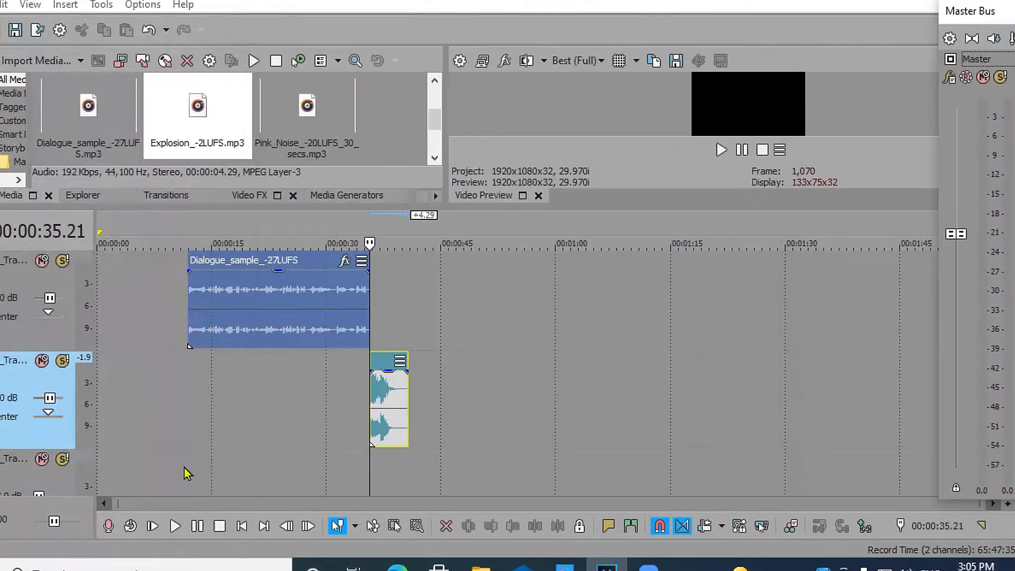
pyautogui.click(335, 370)
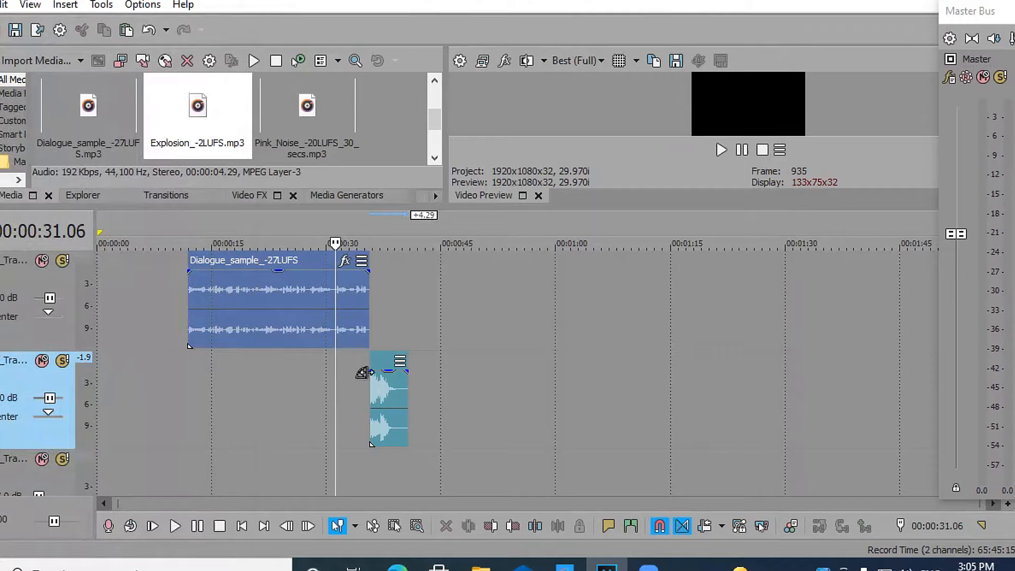
pyautogui.press('space')
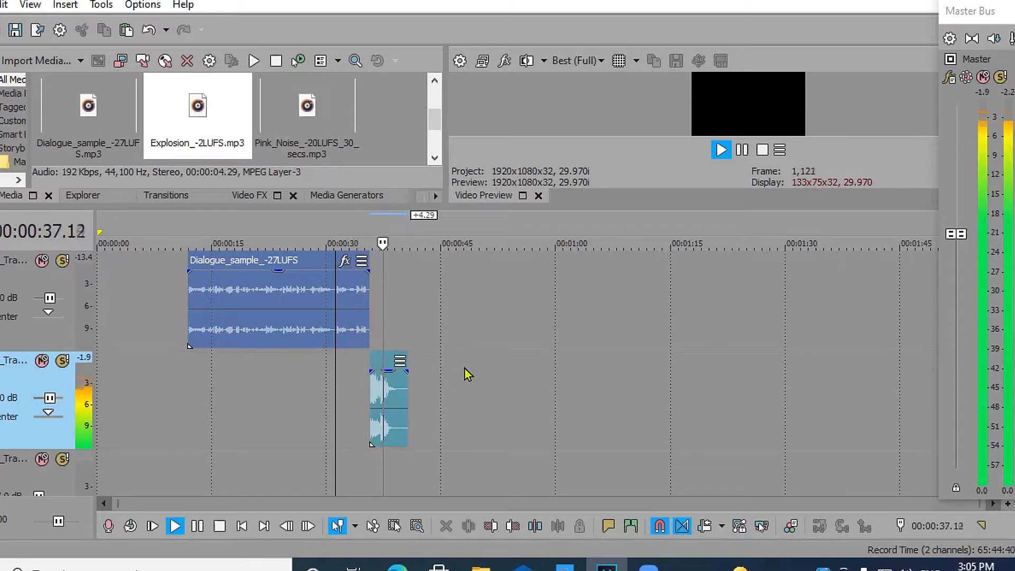
pyautogui.press('space')
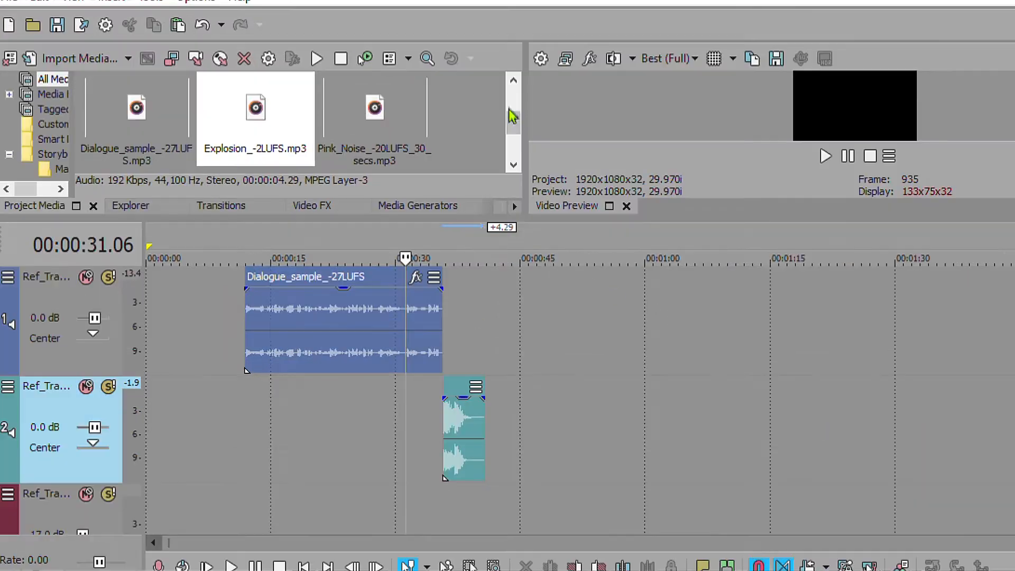
# Place Dialogue_sample_-24LUFS.mp3 on the first track, starting where the explosion clip ends.
pyautogui.moveTo(434, 111); pyautogui.dragTo(436, 85)
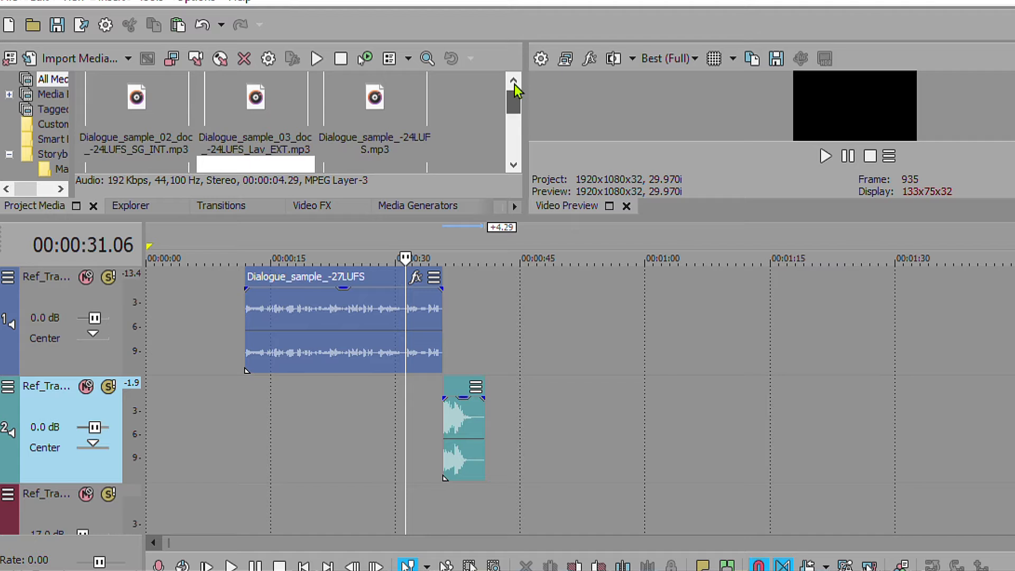
pyautogui.moveTo(516, 90); pyautogui.dragTo(516, 80)
pyautogui.moveTo(402, 103); pyautogui.dragTo(503, 268)
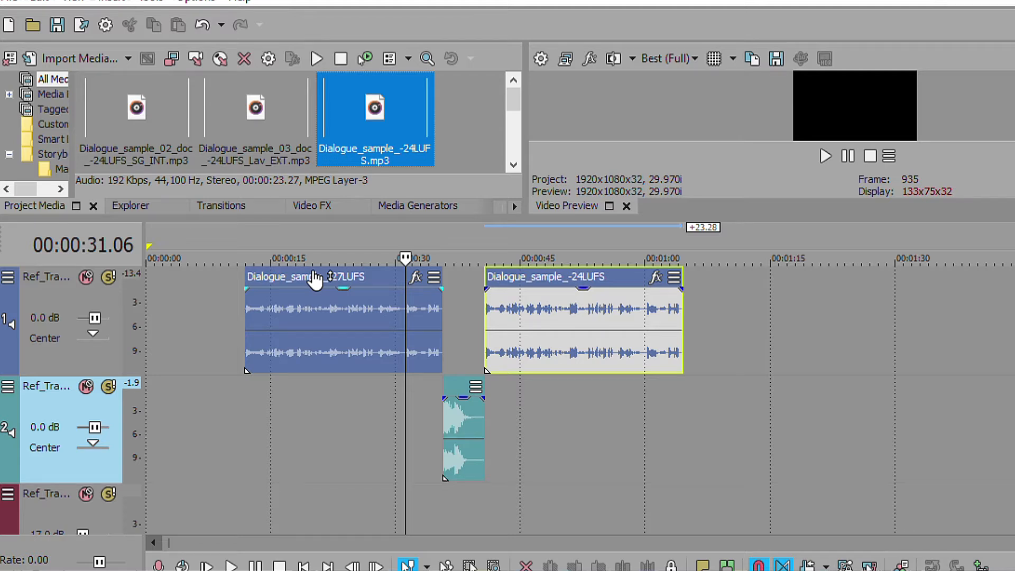
# Temporarily lower the Dialogue_sample_-27LUFS clip's gain to audition the transition into the explosion from 33 seconds, and restore the gain.
pyautogui.moveTo(315, 279); pyautogui.dragTo(322, 305)
pyautogui.click(421, 376)
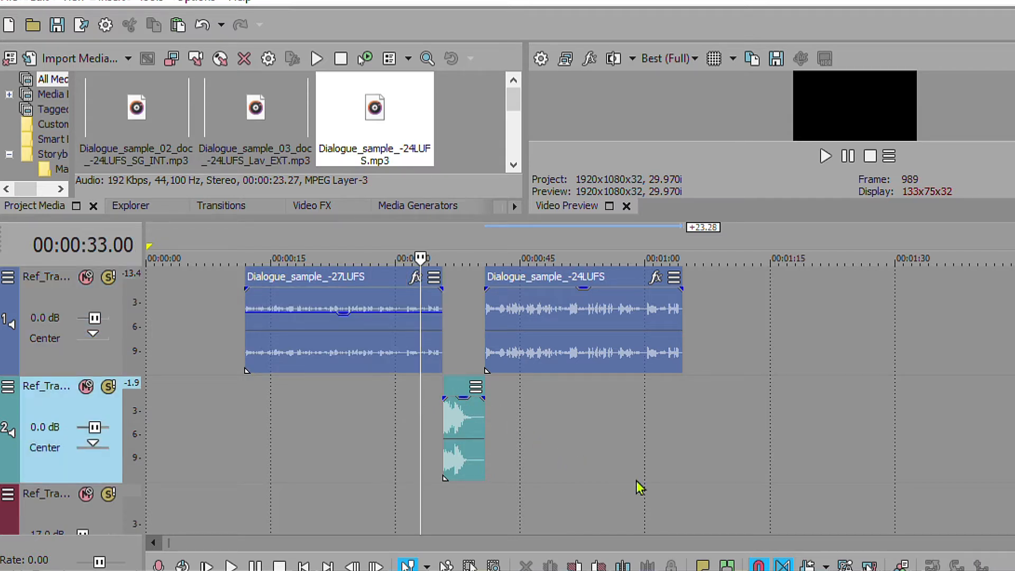
pyautogui.press('space')
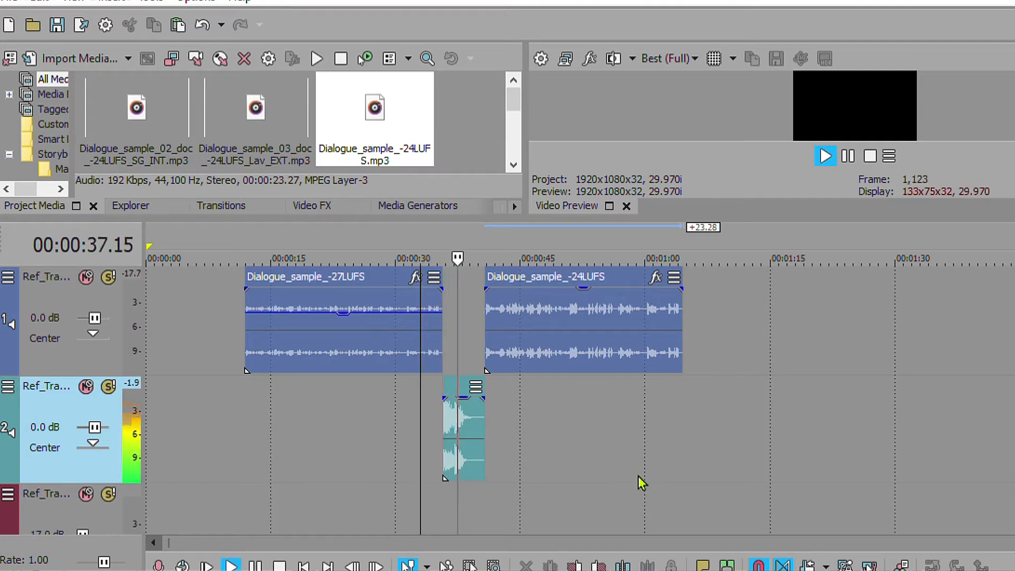
pyautogui.press('space')
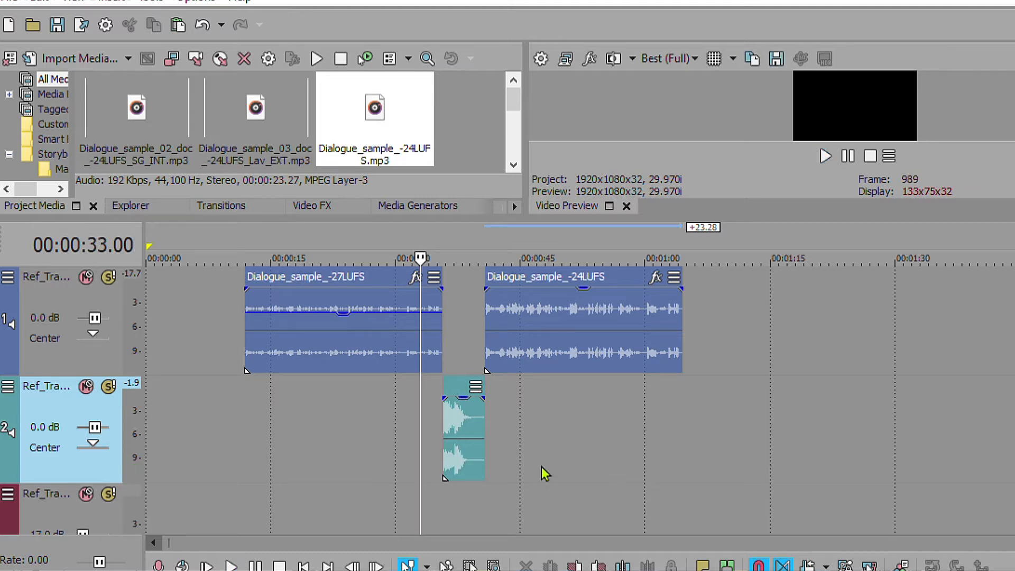
pyautogui.moveTo(391, 299); pyautogui.dragTo(390, 287)
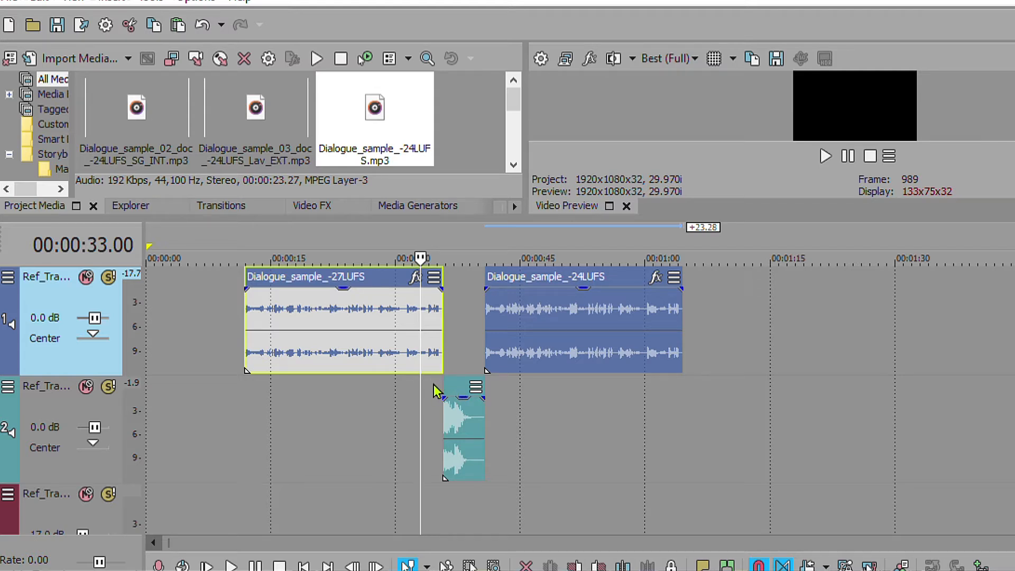
# Copy the explosion clip and paste it on the second track at the end of the Dialogue_sample_-24LUFS clip.
pyautogui.click(459, 422)
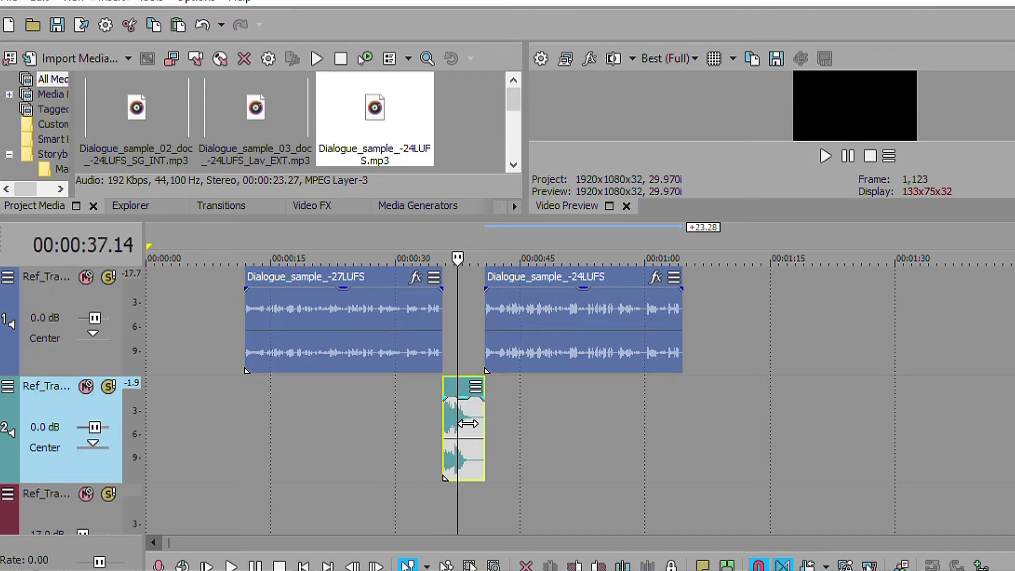
pyautogui.click(683, 404)
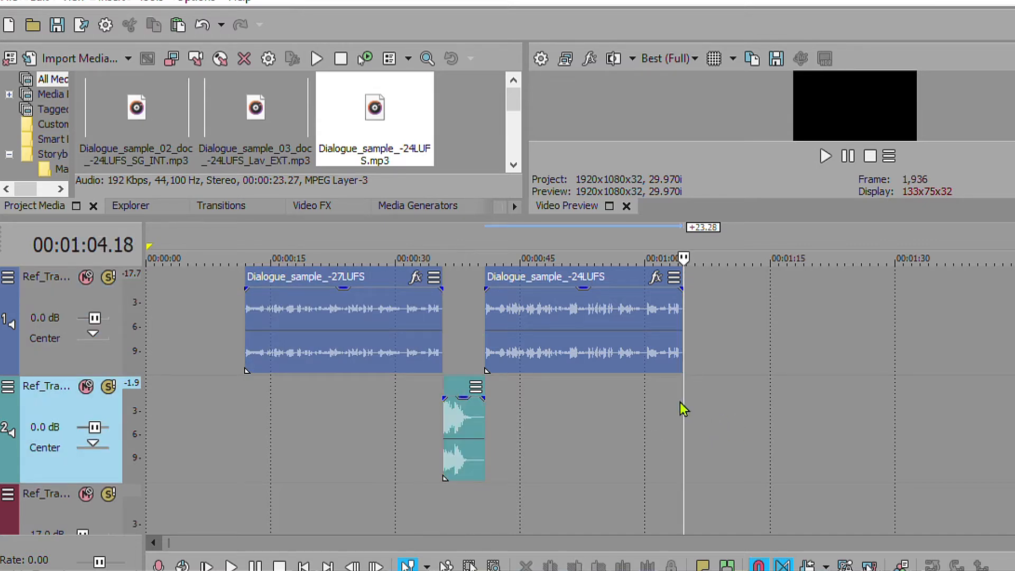
pyautogui.hotkey('ctrl', 'v')
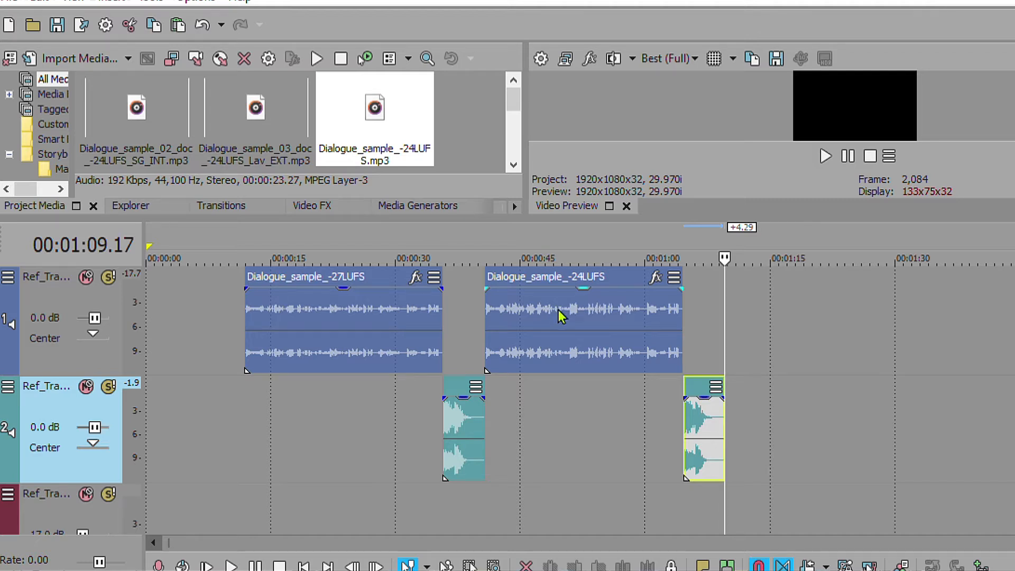
# Play from 00:01:02.19 across the end of the second dialogue clip into the second explosion.
pyautogui.click(668, 400)
pyautogui.press('space')
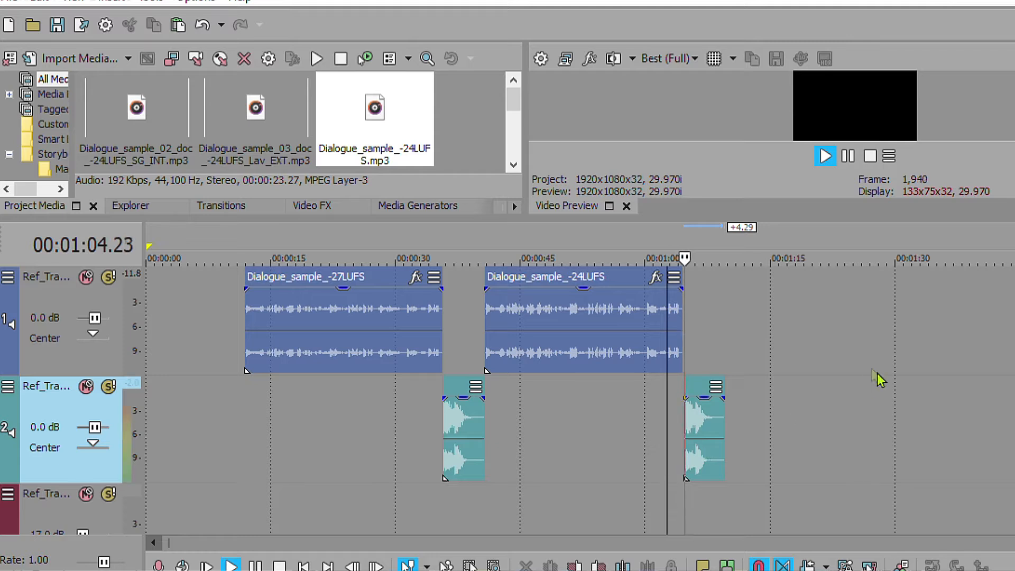
pyautogui.press('space')
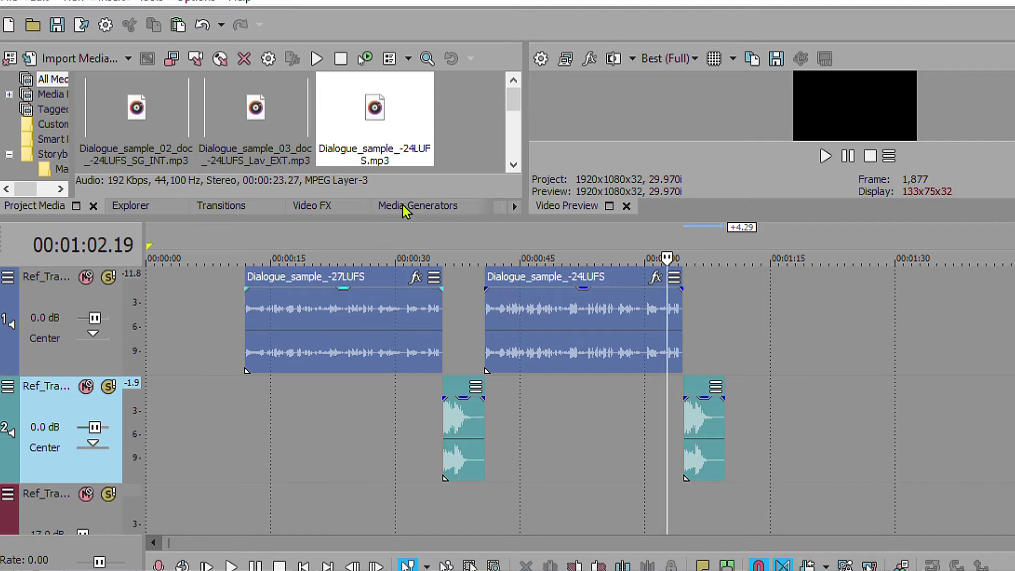
# Add stereogtr03_long_fade.wav from the project media to the second track after the second explosion clip.
pyautogui.moveTo(424, 210); pyautogui.dragTo(424, 289)
pyautogui.scroll(-2, 503, 157)
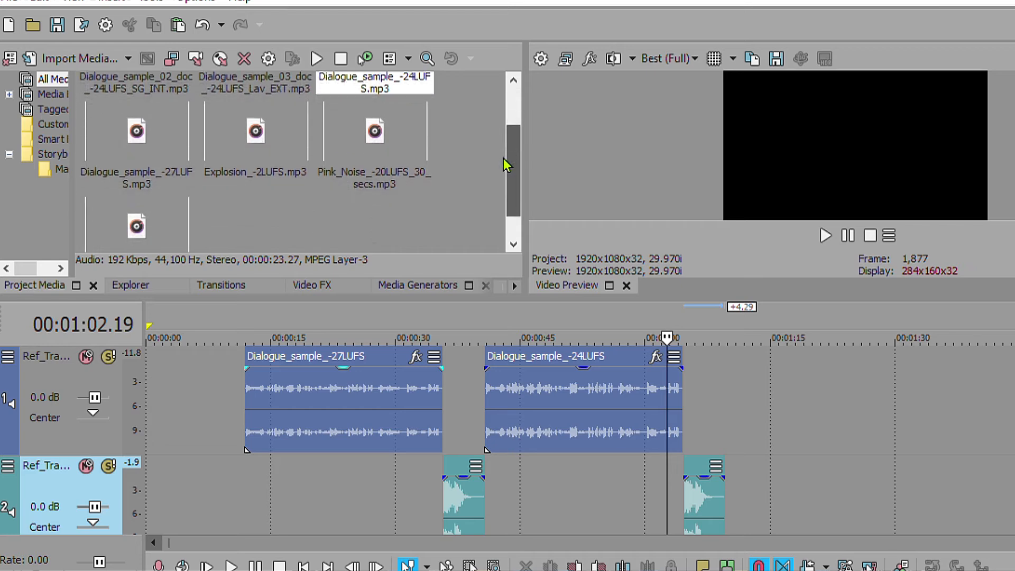
pyautogui.scroll(-1, 496, 209)
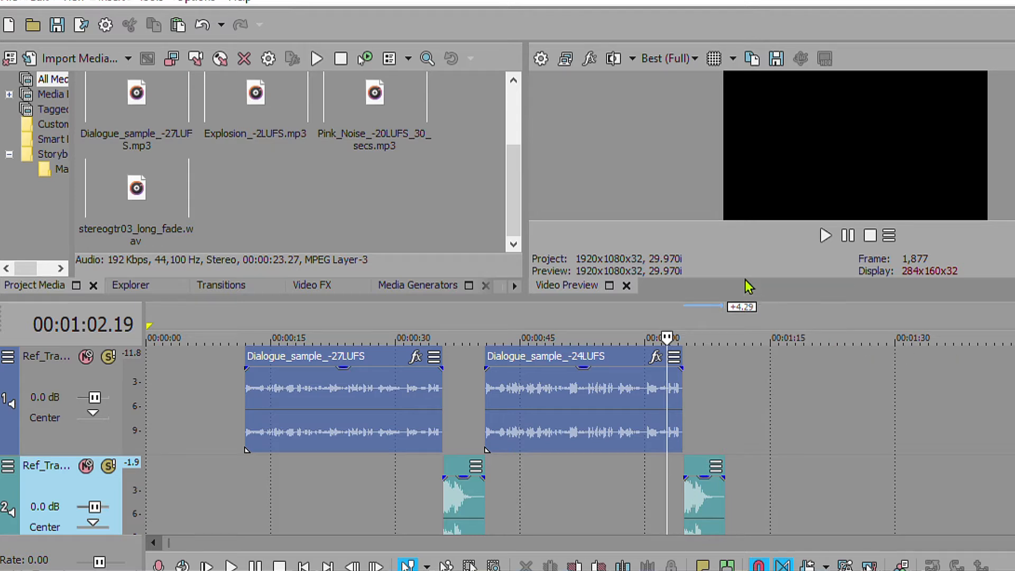
pyautogui.moveTo(751, 291); pyautogui.dragTo(749, 267)
pyautogui.moveTo(163, 181); pyautogui.dragTo(807, 497)
pyautogui.scroll(-5, 779, 478)
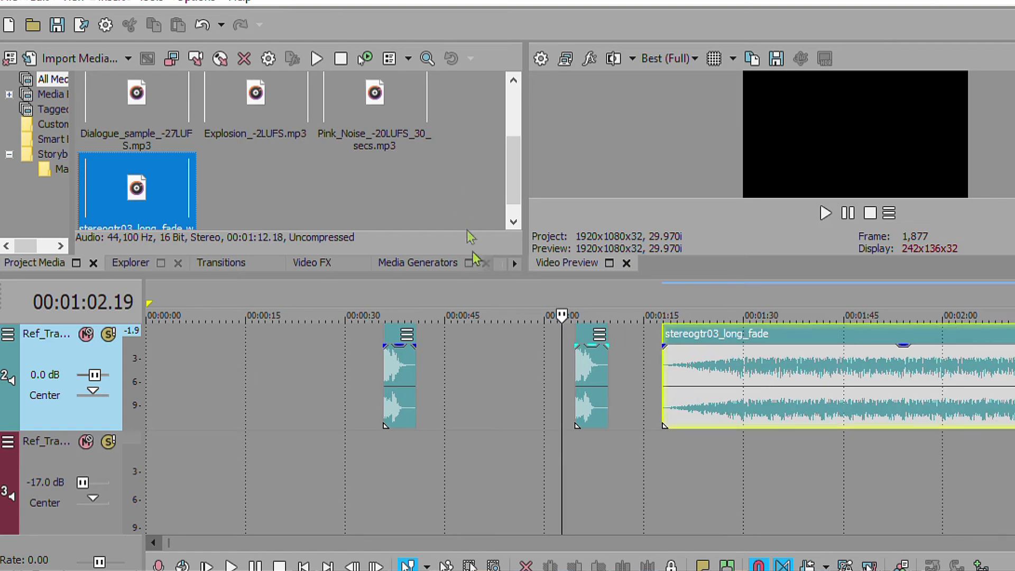
# Move the stereogtr03_long_fade clip to the third track beneath the first dialogue and trim its end to the first explosion's end.
pyautogui.moveTo(491, 267); pyautogui.dragTo(497, 107)
pyautogui.moveTo(761, 233); pyautogui.dragTo(333, 365)
pyautogui.moveTo(722, 351); pyautogui.dragTo(396, 247)
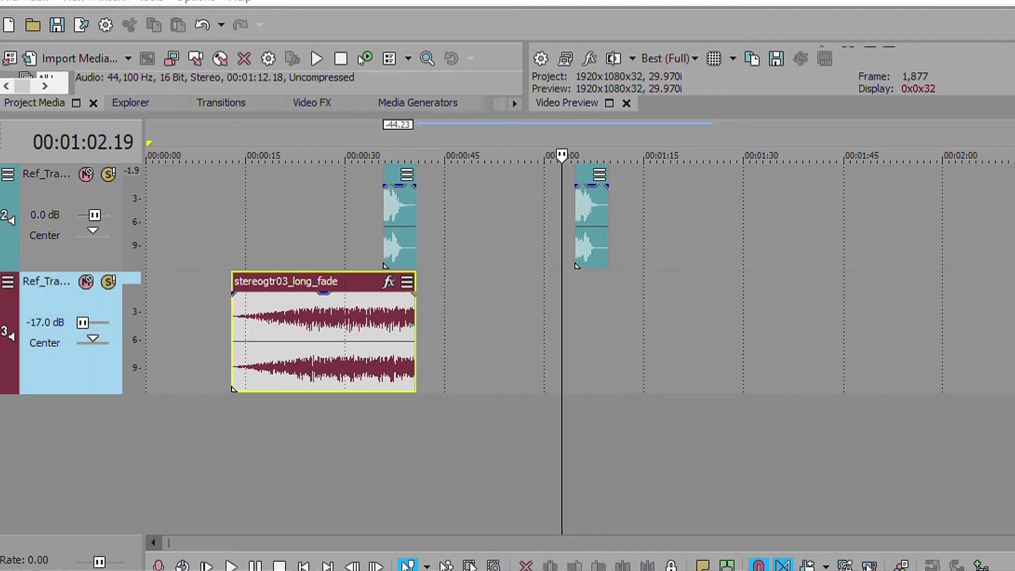
pyautogui.scroll(3, 370, 333)
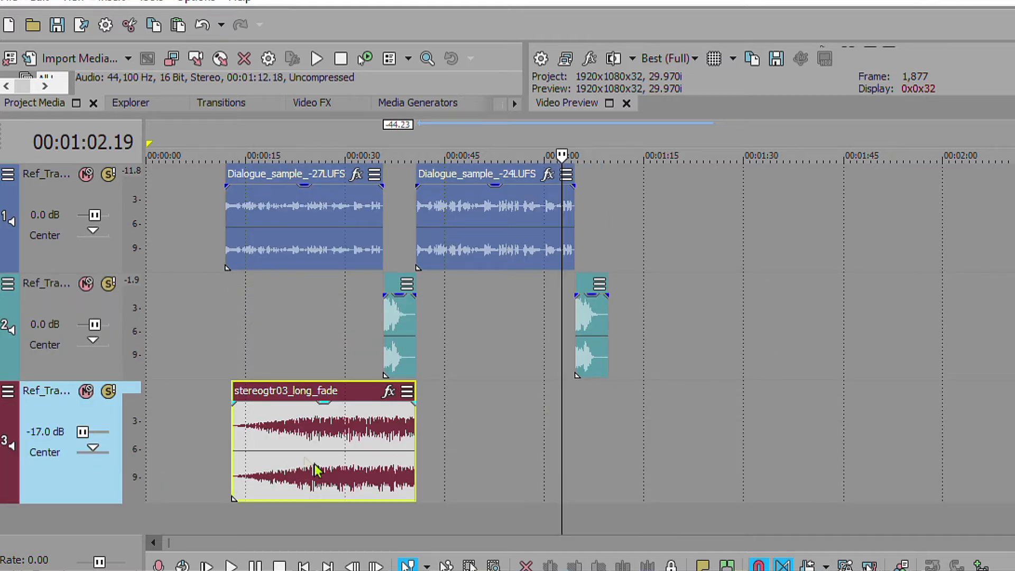
# Audition the music under the Dialogue_sample_-27LUFS clip from about 21 seconds and again from about 30 seconds.
pyautogui.click(284, 347)
pyautogui.press('space')
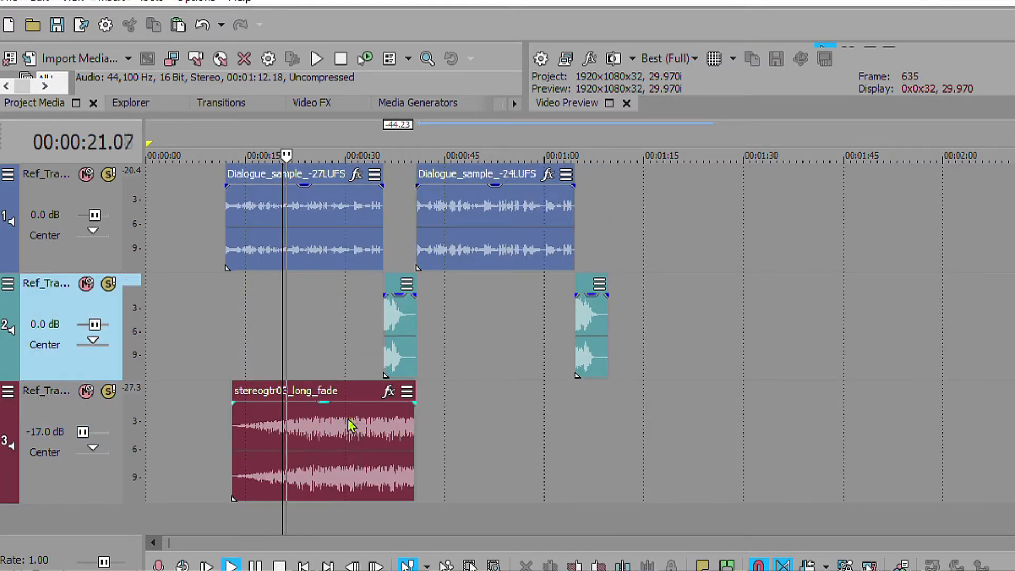
pyautogui.press('space')
pyautogui.click(360, 398)
pyautogui.click(351, 359)
pyautogui.press('space')
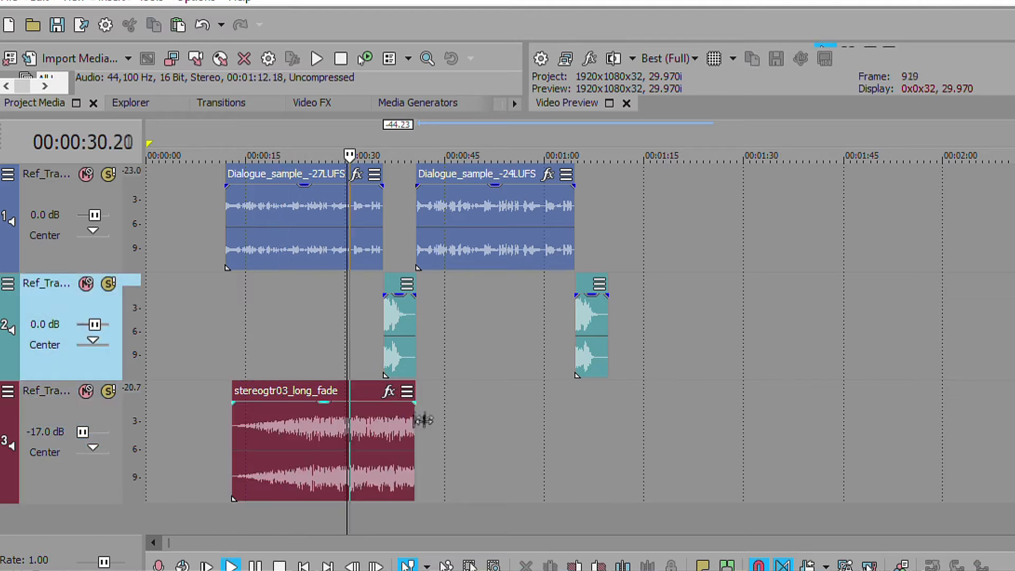
pyautogui.press('space')
# Fit the music clip to end at the first explosion's start, with about 14 seconds trimmed off its beginning and a fade-in of about 5 seconds.
pyautogui.moveTo(404, 414); pyautogui.dragTo(371, 415)
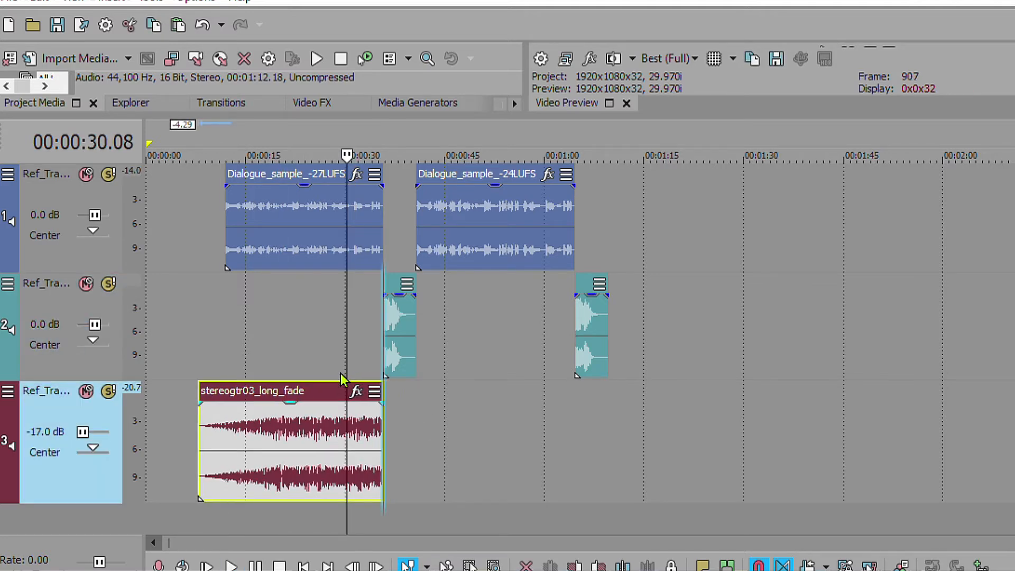
pyautogui.moveTo(210, 442); pyautogui.dragTo(301, 444)
pyautogui.moveTo(304, 403); pyautogui.dragTo(343, 428)
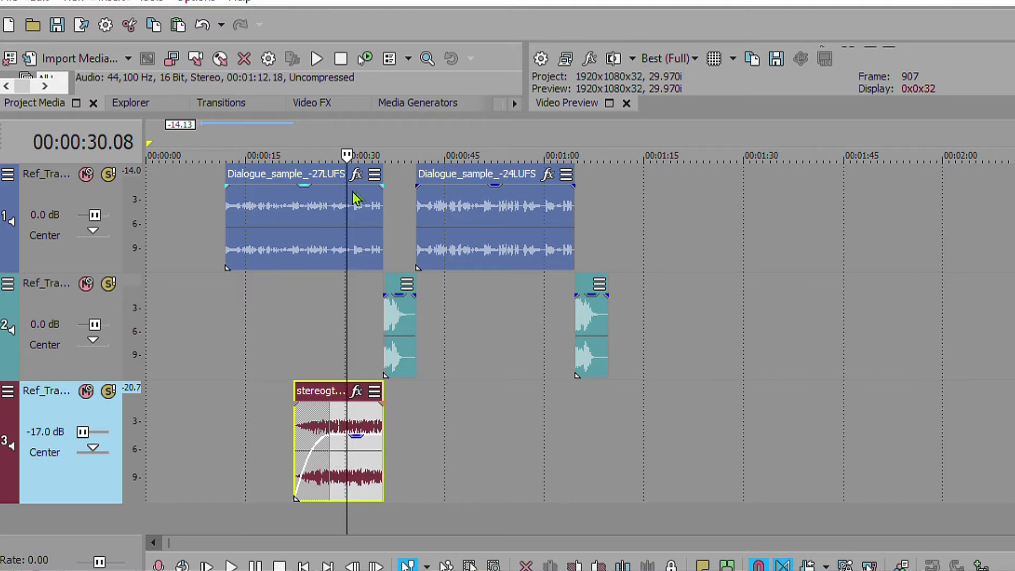
# Play from 00:00:29.21 through the dialogue and music into the first explosion.
pyautogui.click(344, 354)
pyautogui.press('space')
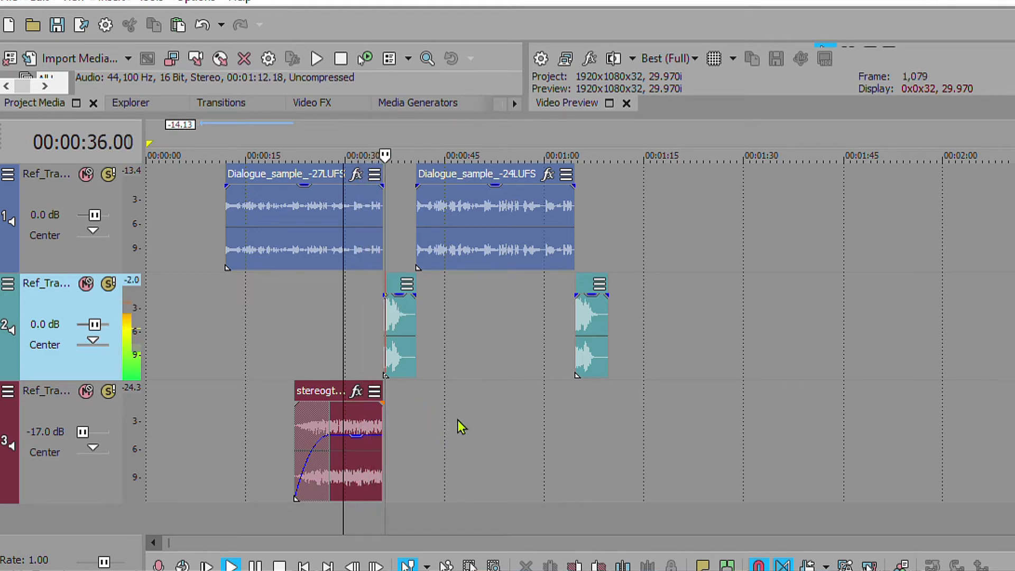
pyautogui.press('space')
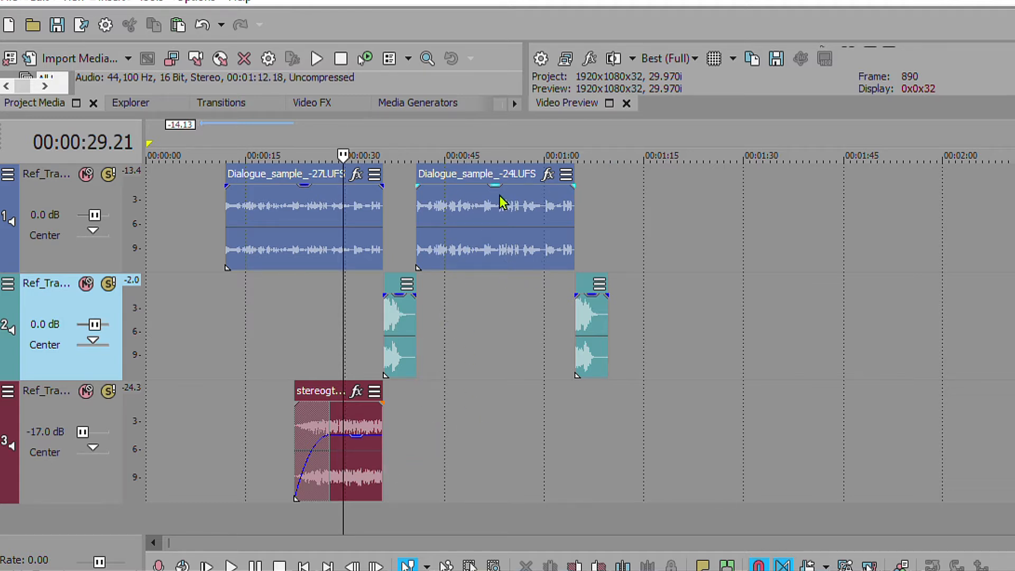
# Review the dialogue track's effects chain, checking the Track EQ and Track Compressor, and close it.
pyautogui.moveTo(296, 184); pyautogui.dragTo(300, 160)
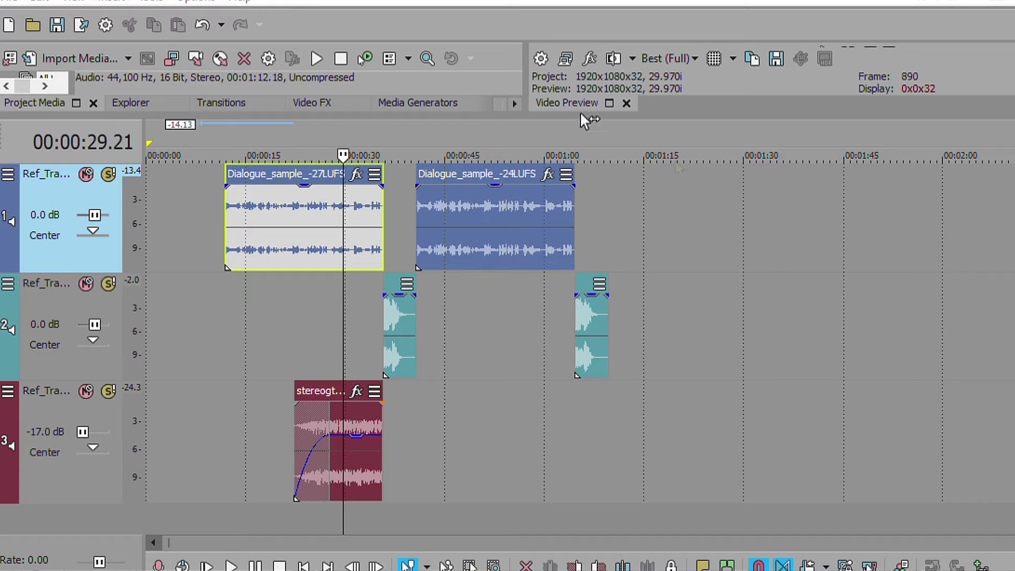
pyautogui.moveTo(540, 113); pyautogui.dragTo(540, 209)
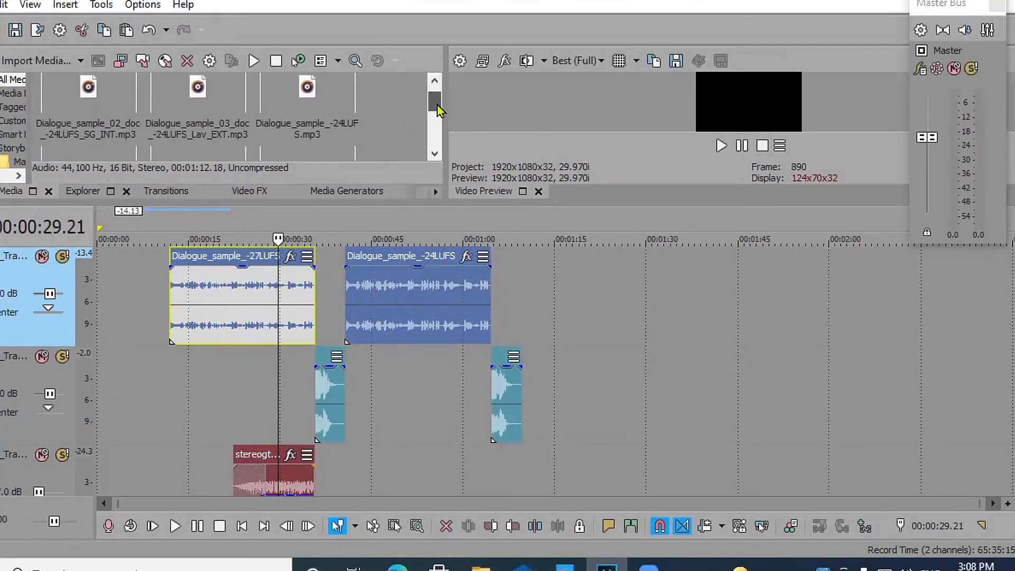
pyautogui.rightClick(6, 262)
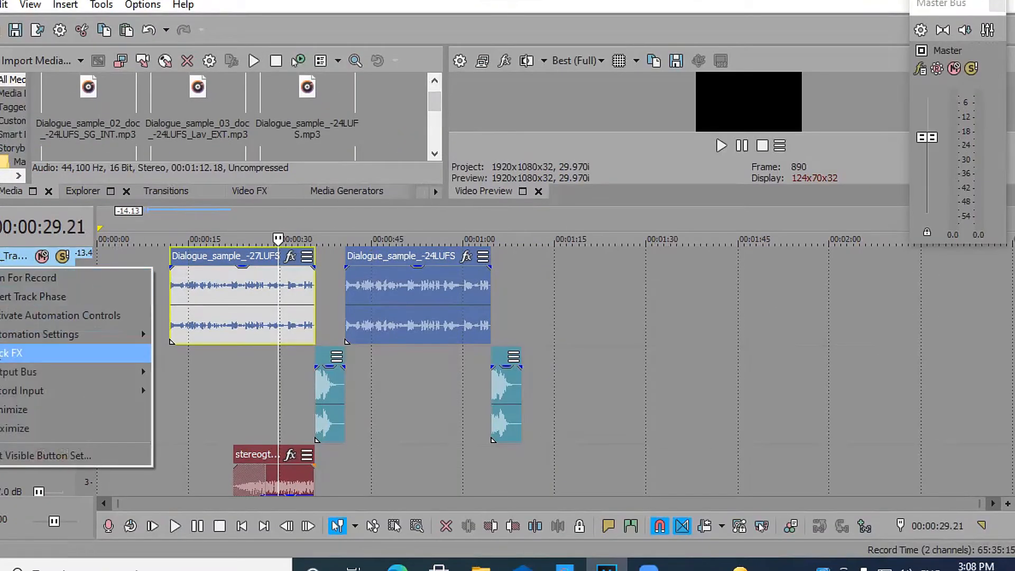
pyautogui.click(40, 350)
pyautogui.click(393, 97)
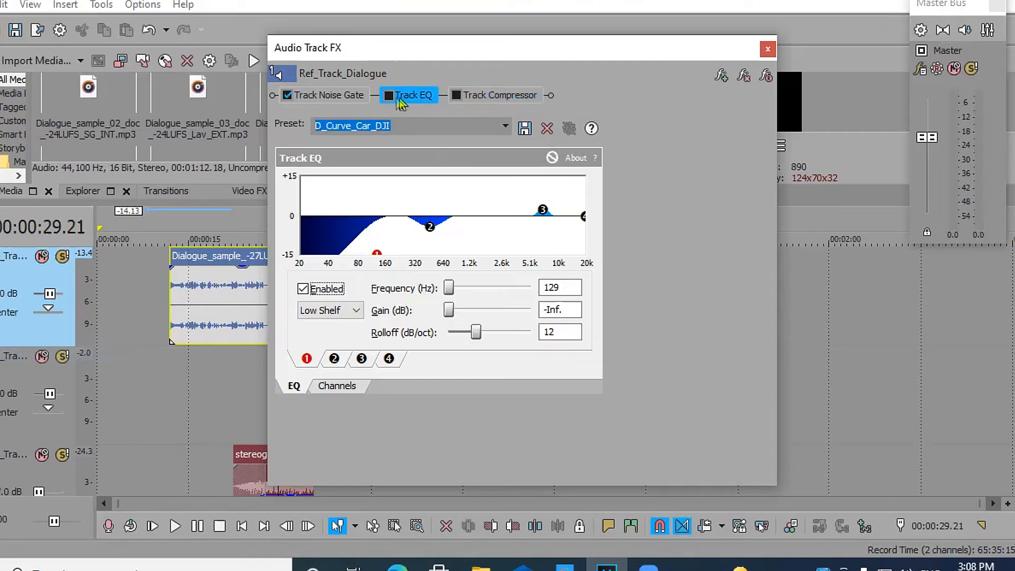
pyautogui.click(457, 96)
pyautogui.moveTo(775, 102); pyautogui.dragTo(626, 103)
pyautogui.click(630, 47)
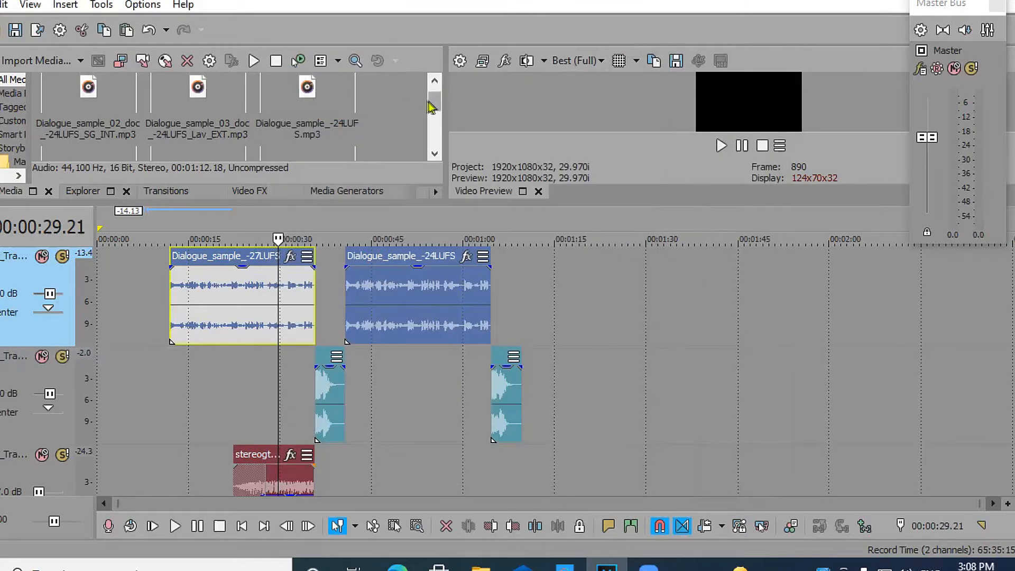
# Place Dialogue_sample_02_doc_-24LUFS_SG_INT.mp3 on the first track at about 00:01:15, trimmed to about 7 seconds.
pyautogui.scroll(1, 431, 104)
pyautogui.moveTo(431, 103)
pyautogui.mouseDown()
pyautogui.moveTo(433, 122)
pyautogui.moveTo(434, 100)
pyautogui.mouseUp()
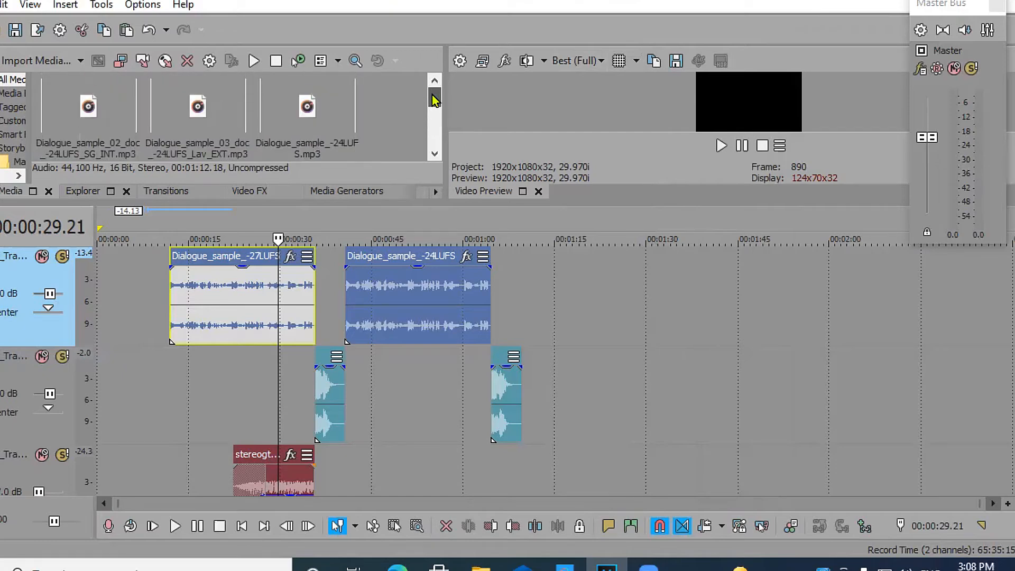
pyautogui.click(101, 115)
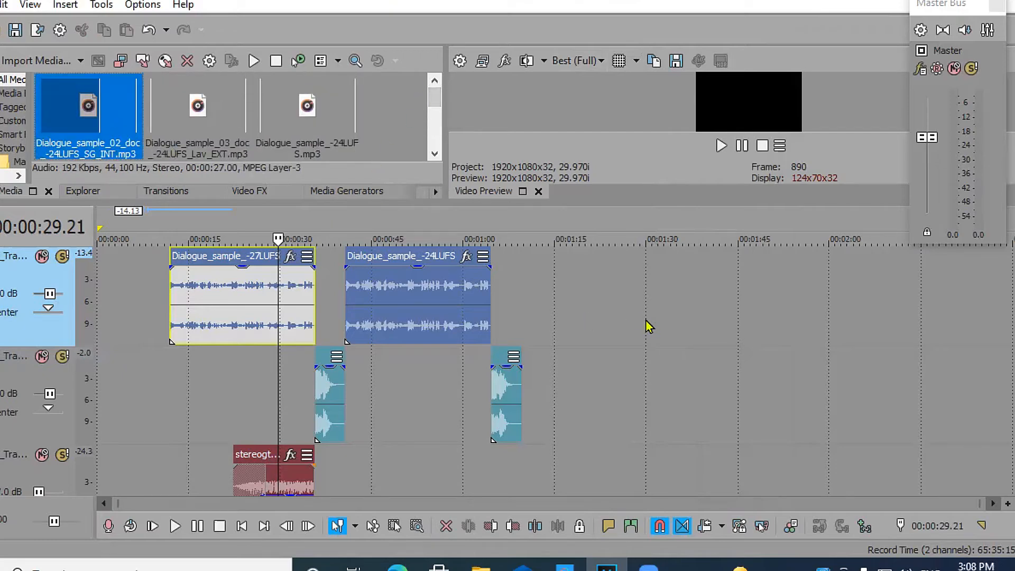
pyautogui.moveTo(93, 123); pyautogui.dragTo(596, 311)
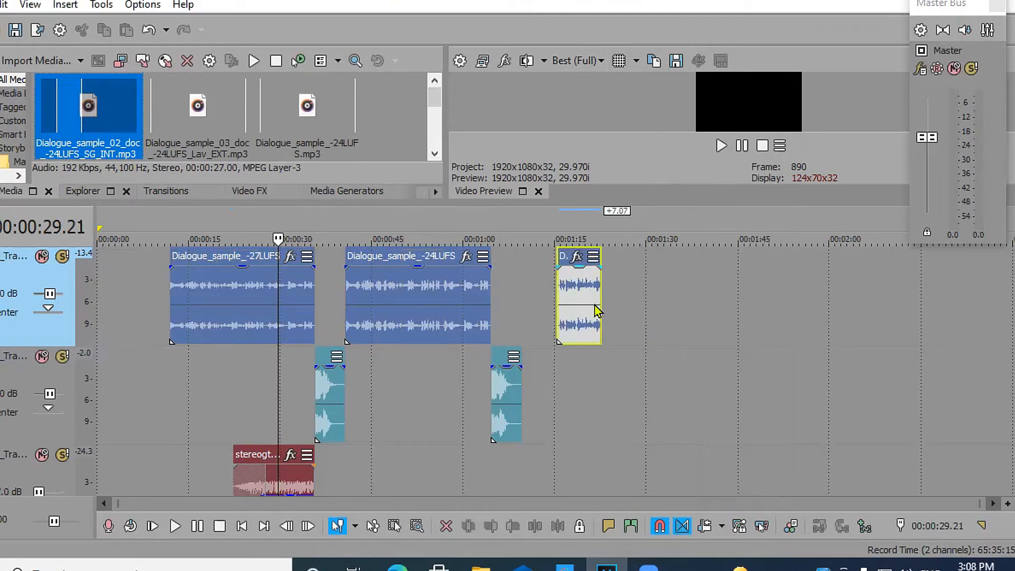
# Play the Dialogue_sample_02_doc_-24LUFS_SG_INT clip from 00:01:15.11.
pyautogui.click(557, 296)
pyautogui.press('space')
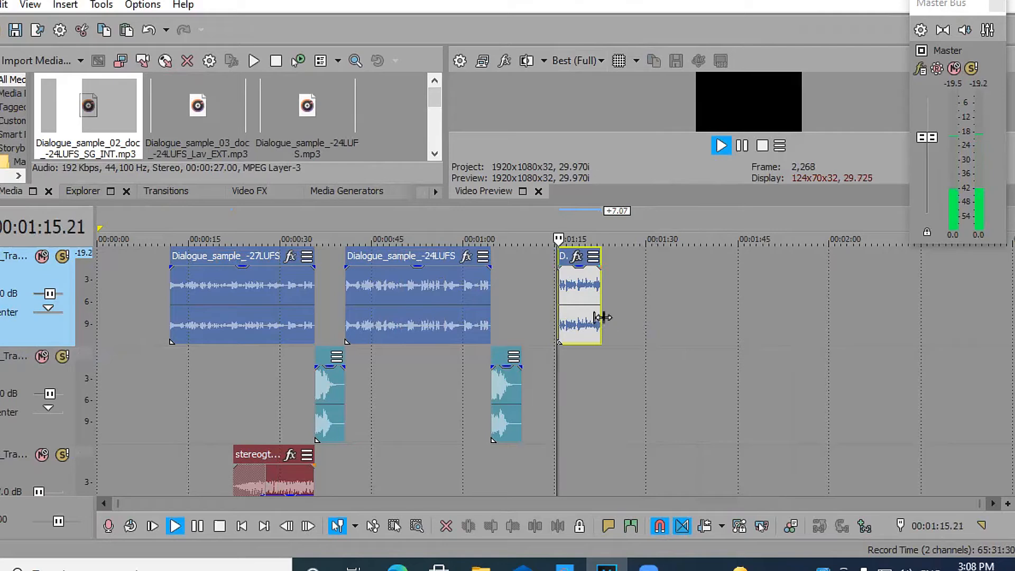
pyautogui.scroll(4, 574, 318)
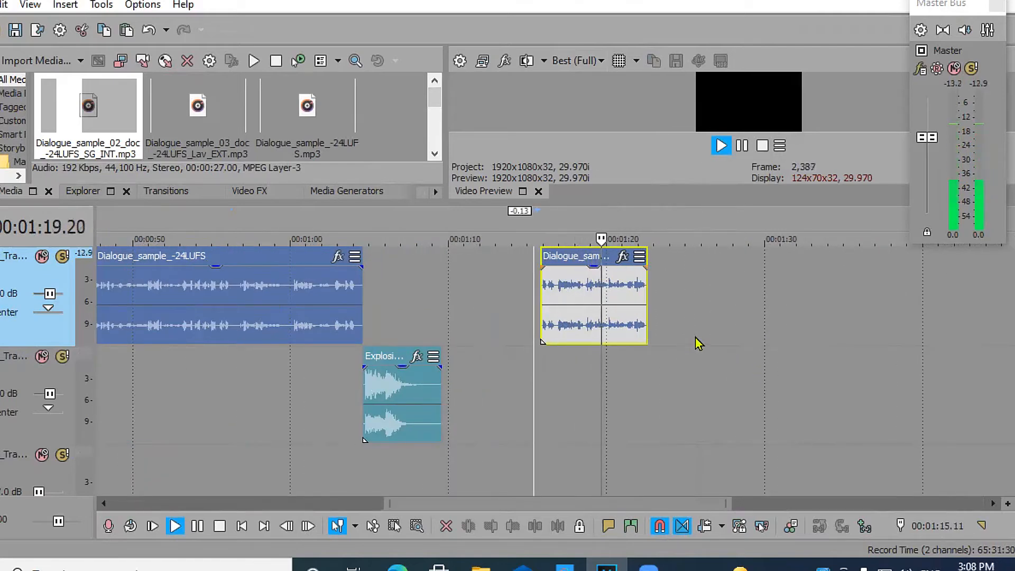
pyautogui.press('space')
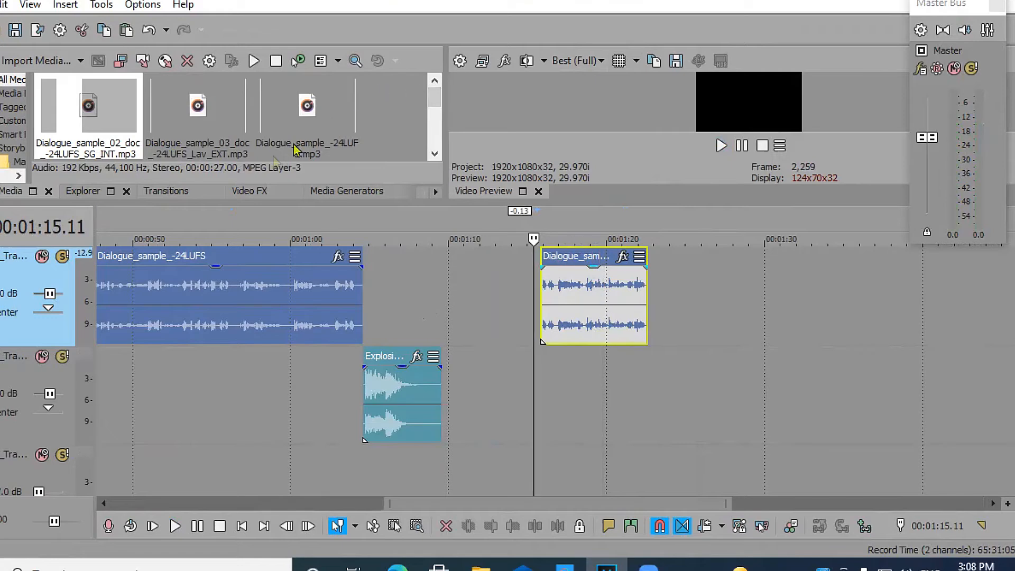
# Place Dialogue_sample_03_doc_-24LUFS_Lav_EXT.mp3 just after the SG_INT clip on the first track, trimmed to about 5 seconds.
pyautogui.click(202, 109)
pyautogui.moveTo(203, 109); pyautogui.dragTo(664, 286)
pyautogui.moveTo(1012, 312); pyautogui.dragTo(744, 304)
# Play the Lav_EXT dialogue clip from 00:01:24.15 and enlarge the Master Bus meter vertically.
pyautogui.click(678, 355)
pyautogui.press('space')
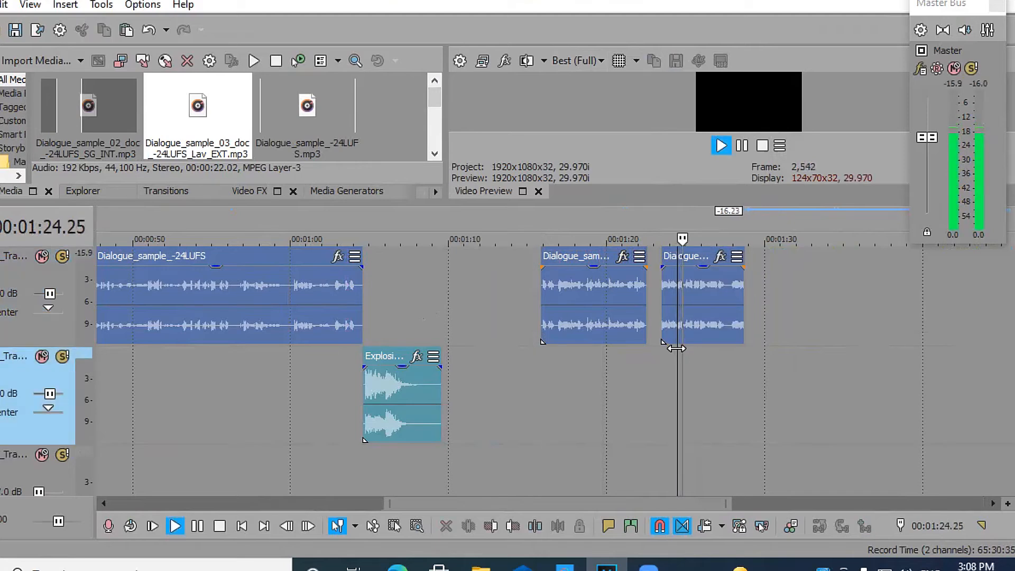
pyautogui.moveTo(961, 248); pyautogui.dragTo(960, 550)
pyautogui.press('space')
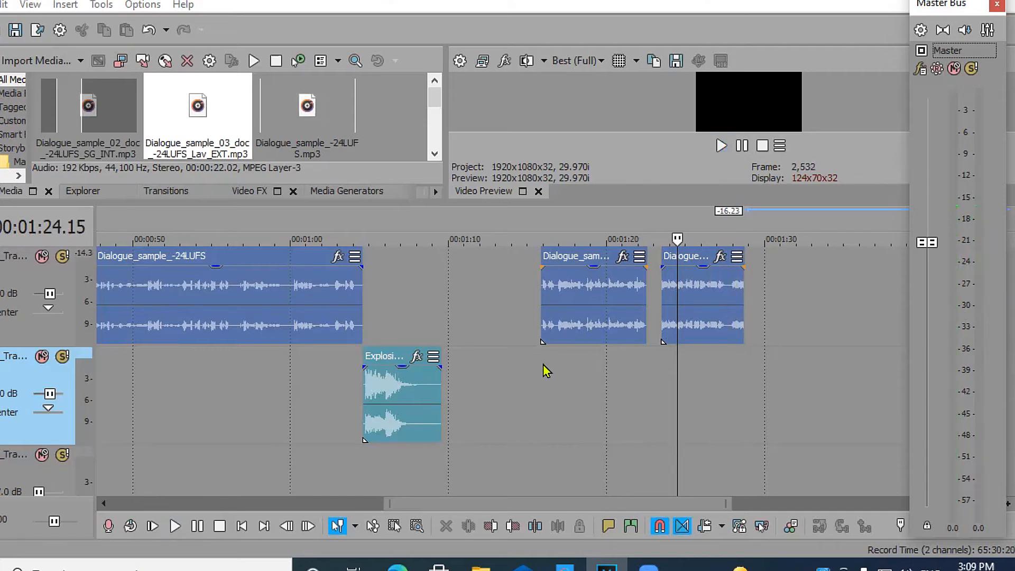
# Trim about one second off the start of the SG_INT dialogue clip and play it from 00:01:16.22.
pyautogui.moveTo(541, 313); pyautogui.dragTo(554, 314)
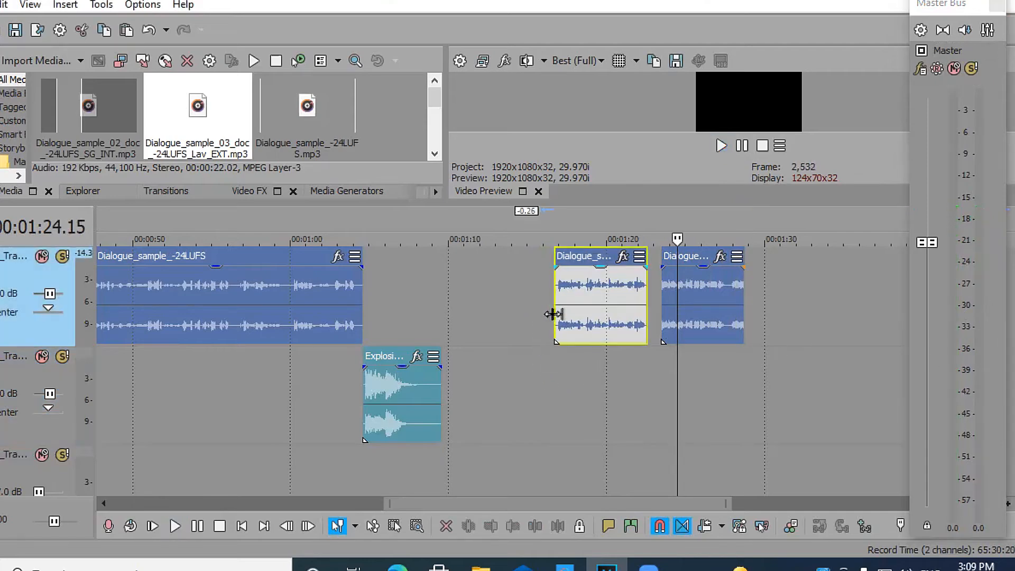
pyautogui.click(558, 355)
pyautogui.press('space')
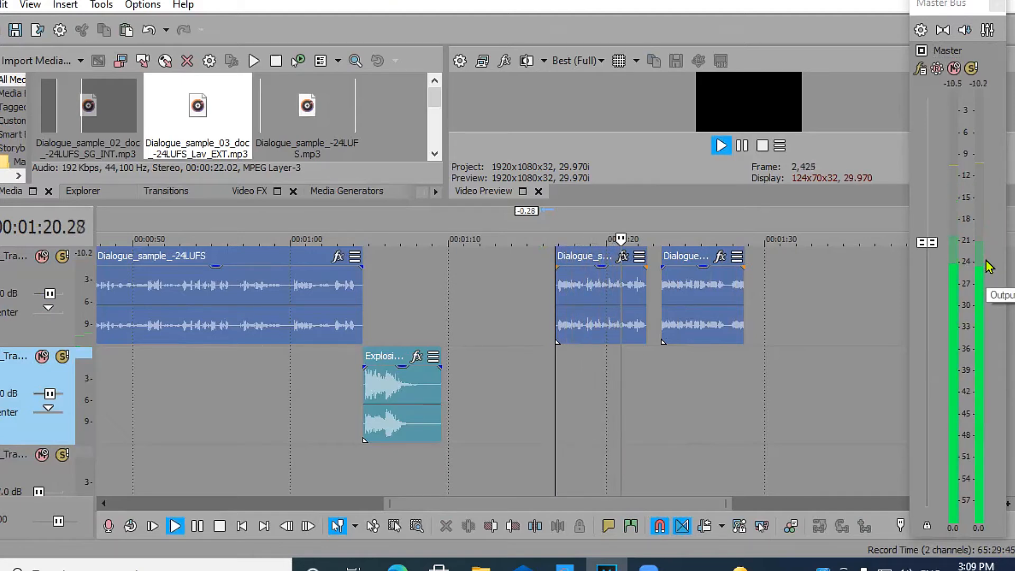
pyautogui.press('space')
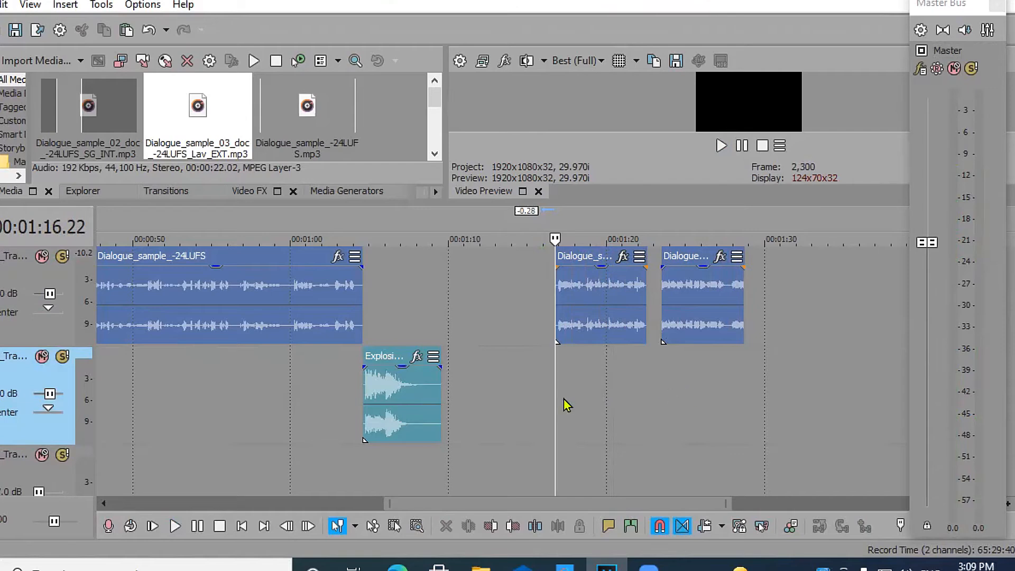
# Play the opening of the SG_INT dialogue clip twice from 00:01:16.27.
pyautogui.scroll(-3, 571, 405)
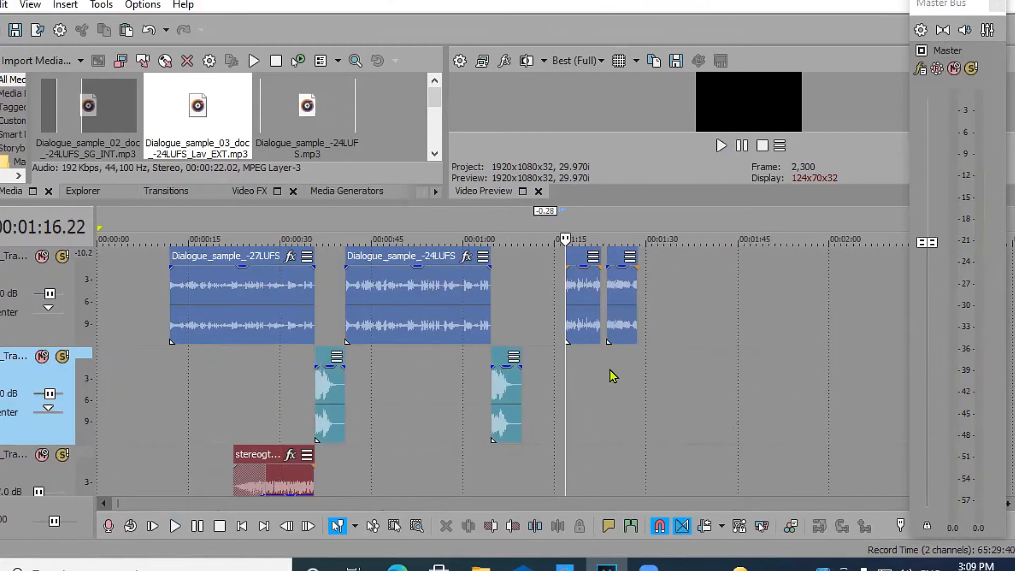
pyautogui.click(585, 370)
pyautogui.scroll(5, 603, 365)
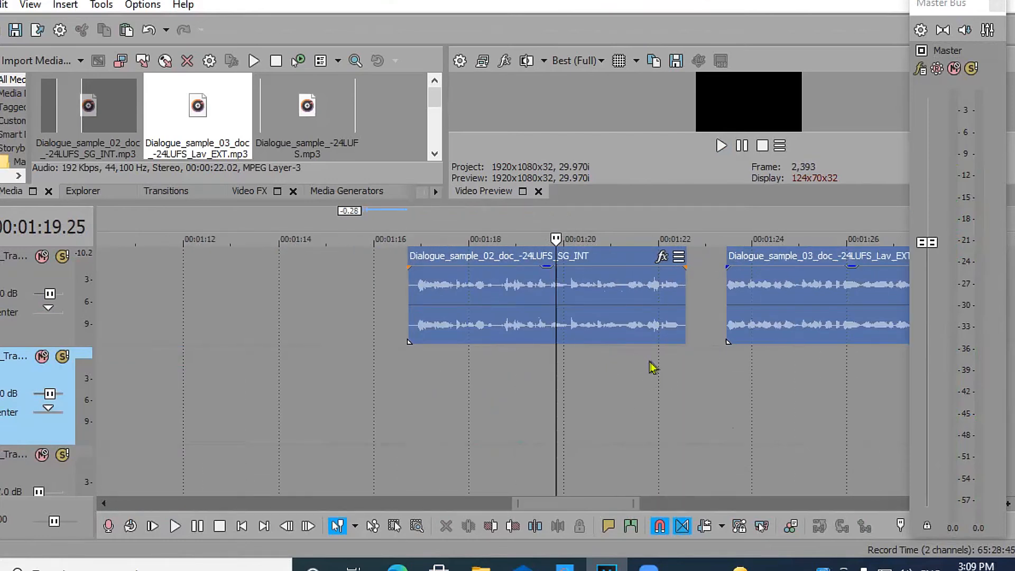
pyautogui.click(422, 369)
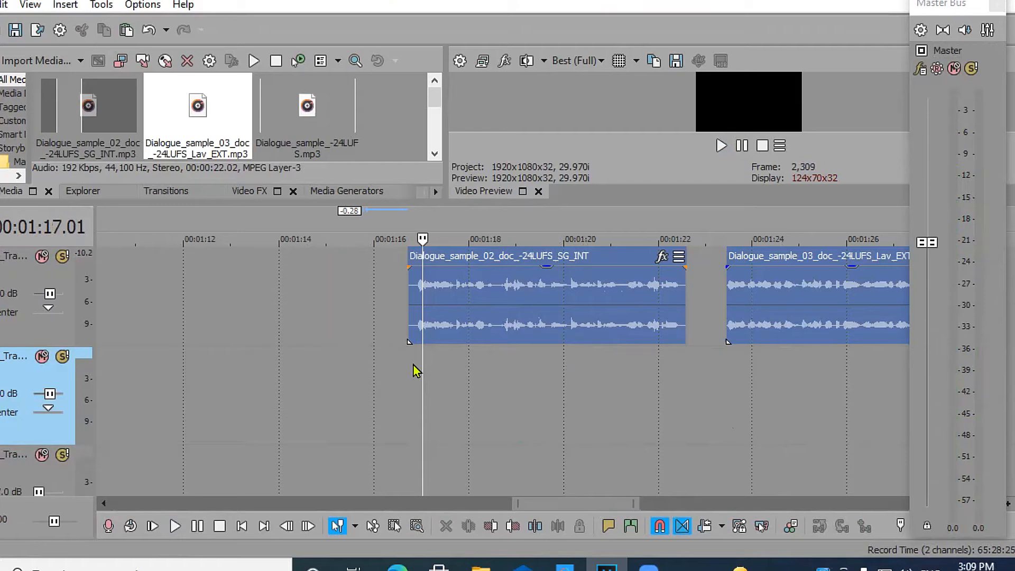
pyautogui.click(416, 366)
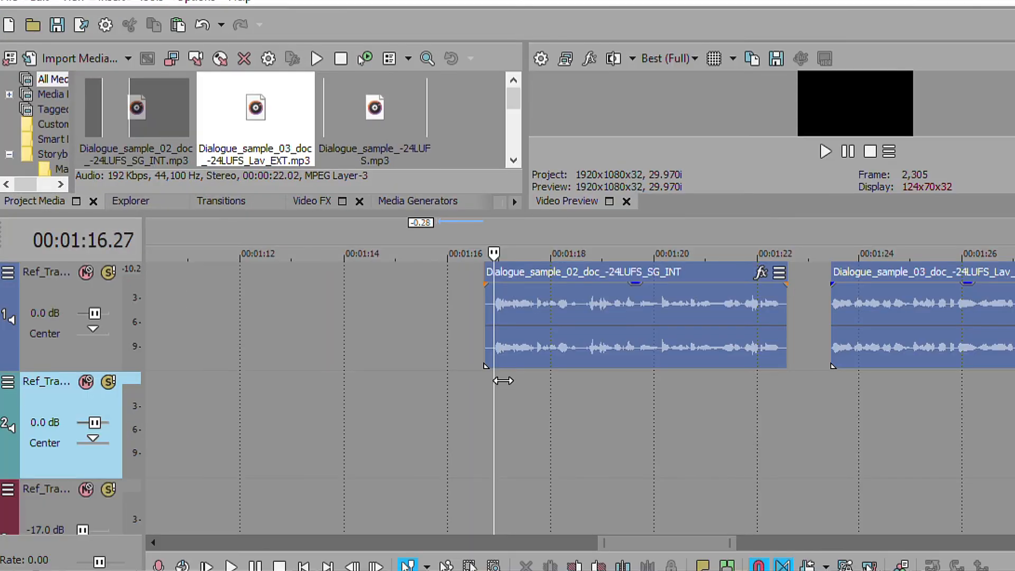
pyautogui.press('space')
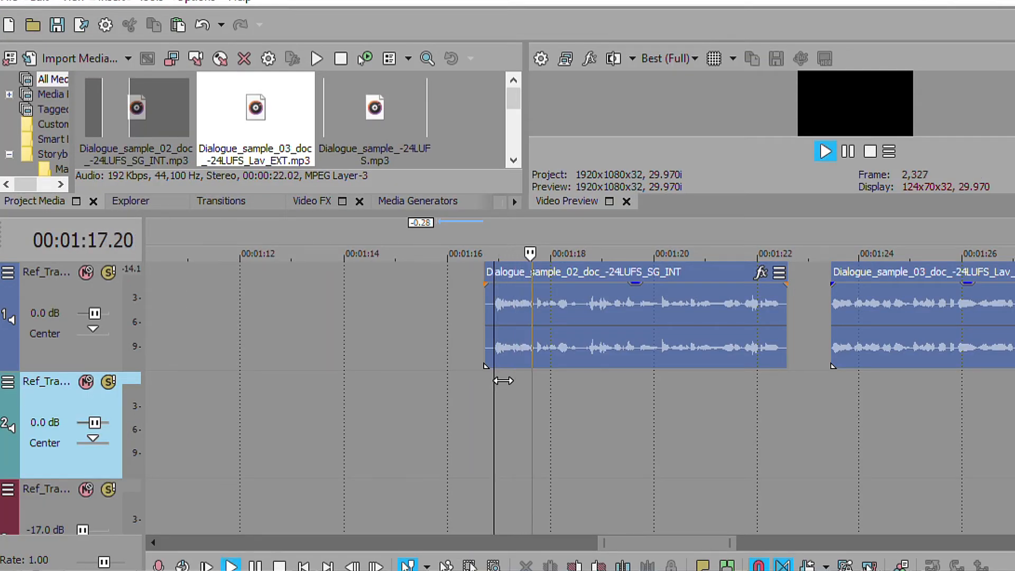
pyautogui.press('space')
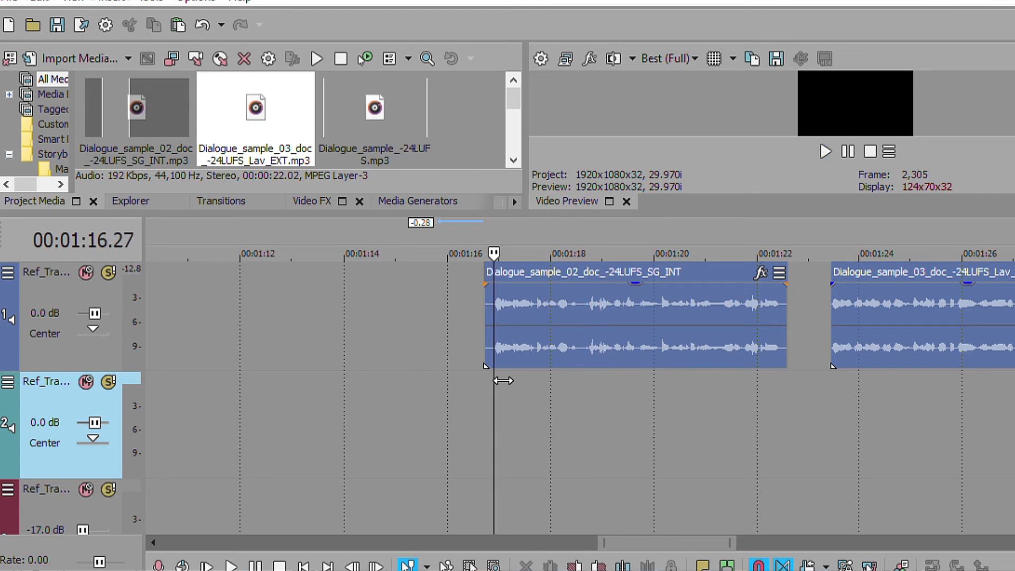
pyautogui.press('space')
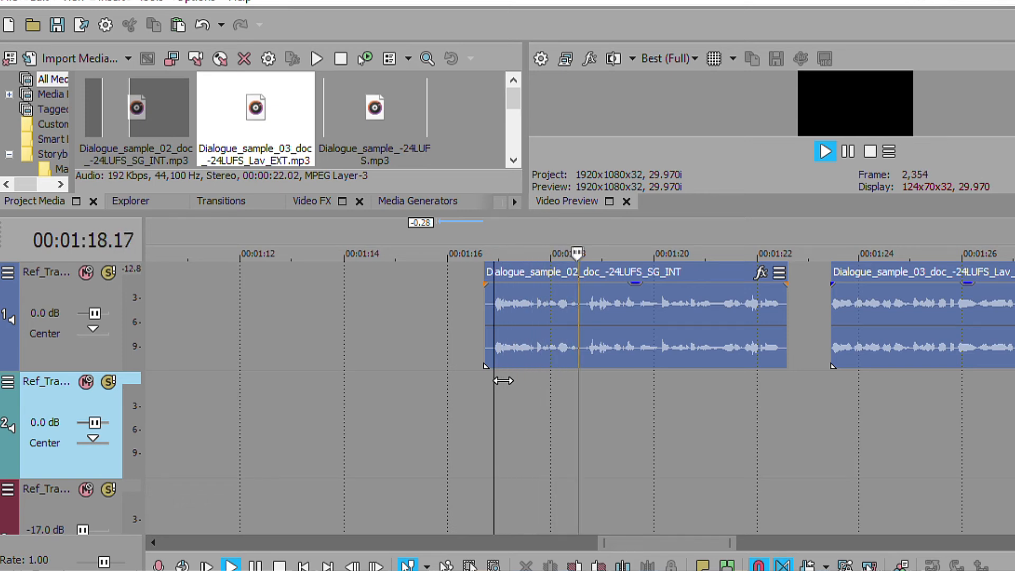
pyautogui.press('space')
pyautogui.scroll(-5, 721, 346)
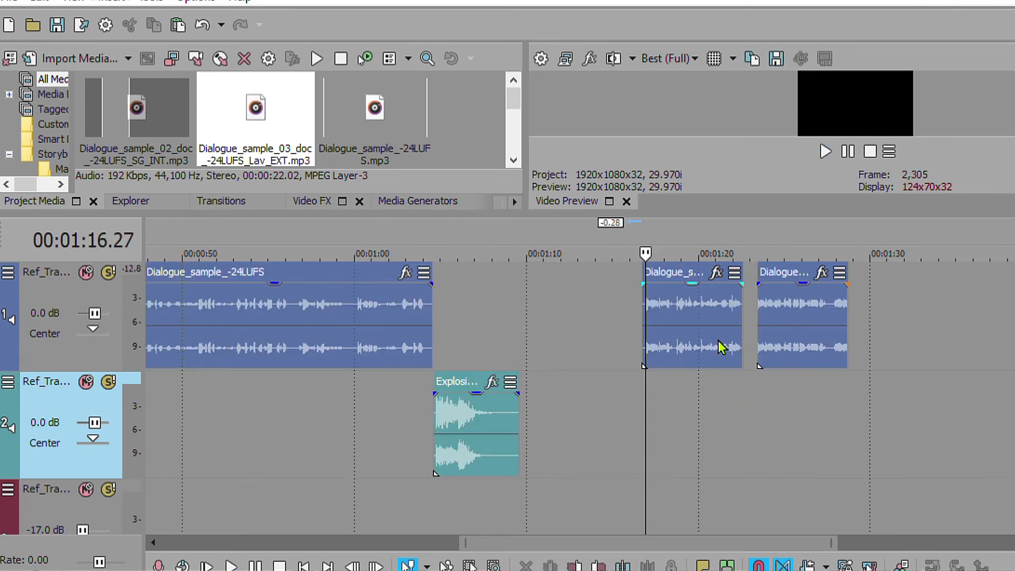
# Move the SG_INT dialogue clip to start at 00:01:13.21 and the Lav_EXT clip to start at 00:01:20.03.
pyautogui.moveTo(710, 308); pyautogui.dragTo(660, 299)
pyautogui.click(594, 297)
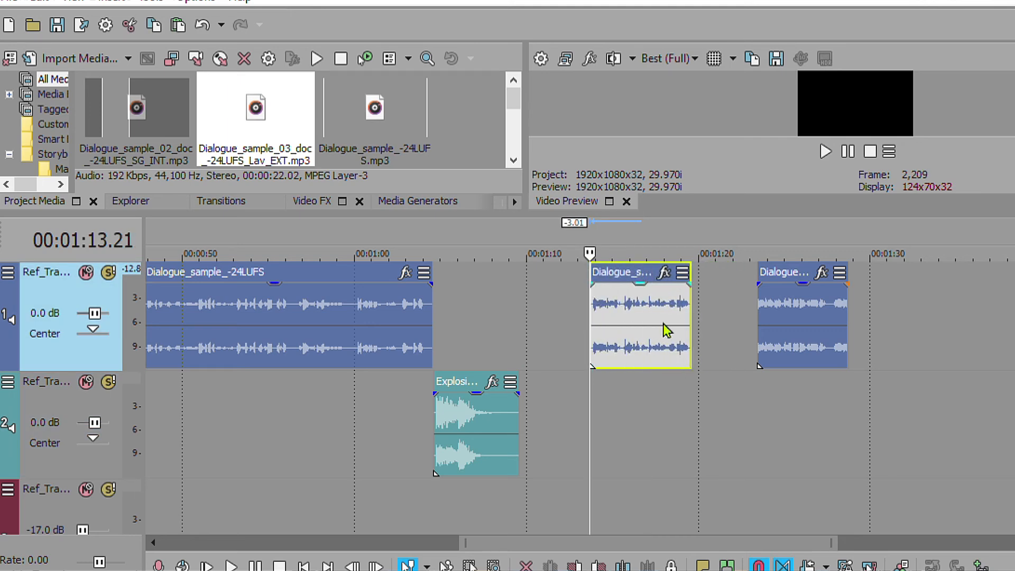
pyautogui.moveTo(802, 316); pyautogui.dragTo(743, 302)
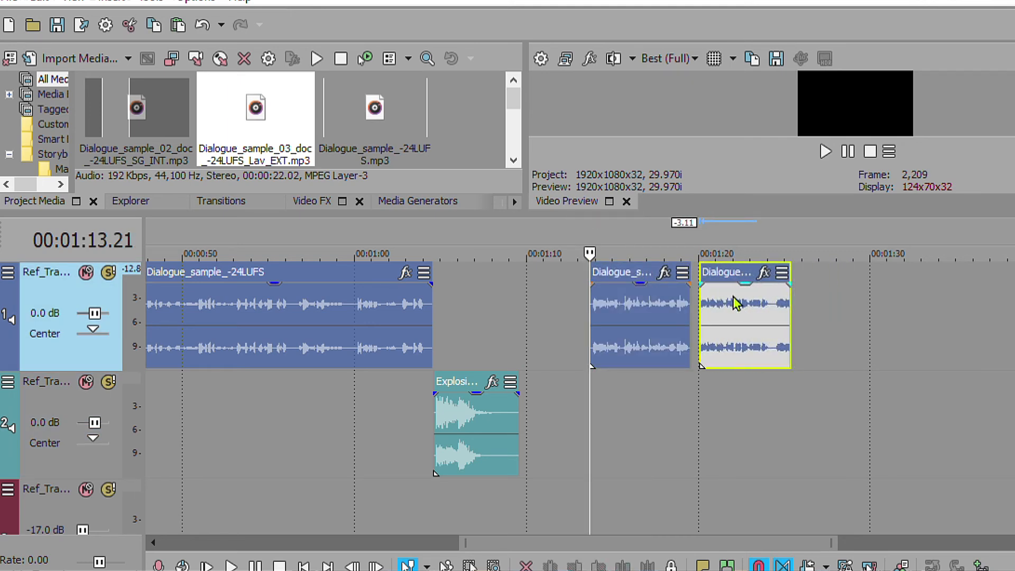
pyautogui.click(709, 385)
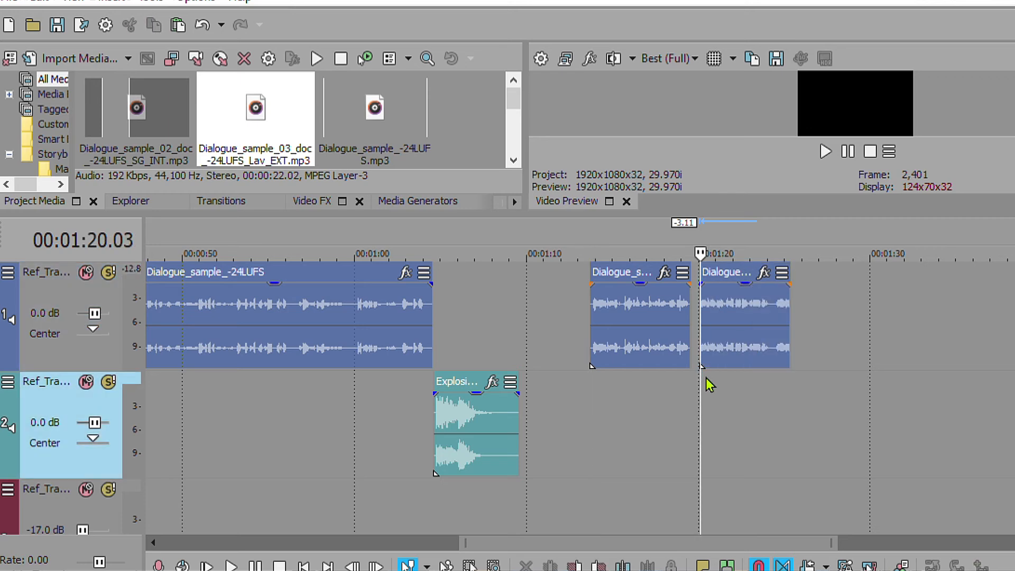
# Audition Pink_Noise_-20LUFS_30_secs.mp3 on the first track after the Lav_EXT clip, playing from 00:01:29.18, and delete the noise clip.
pyautogui.moveTo(516, 85); pyautogui.dragTo(519, 106)
pyautogui.moveTo(375, 106); pyautogui.dragTo(846, 309)
pyautogui.click(868, 391)
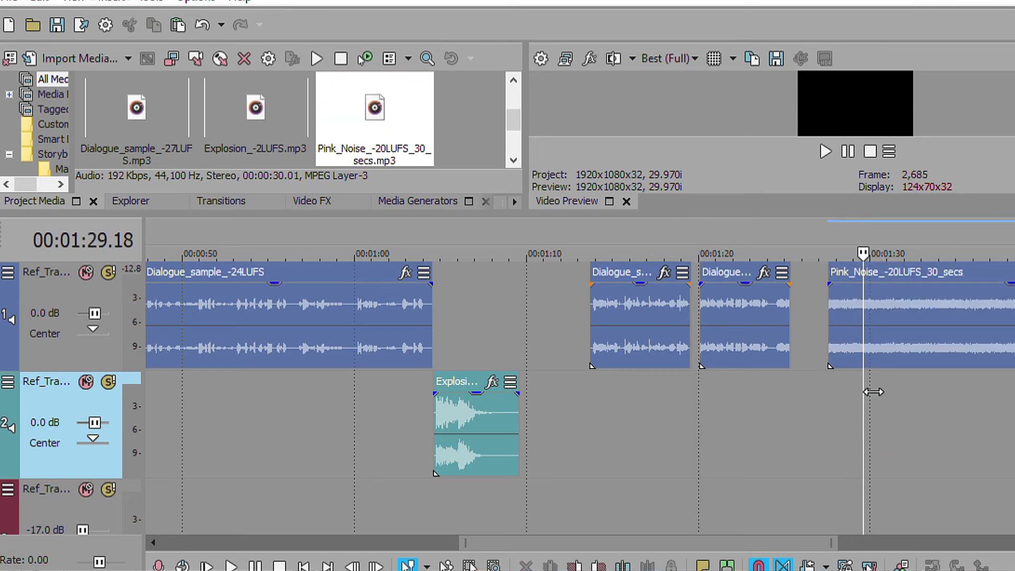
pyautogui.press('space')
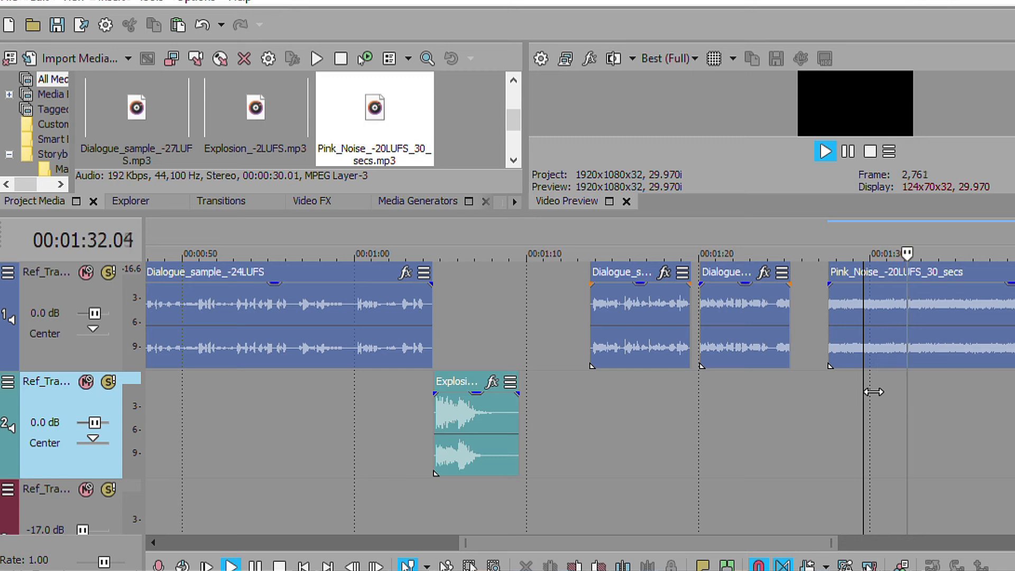
pyautogui.press('space')
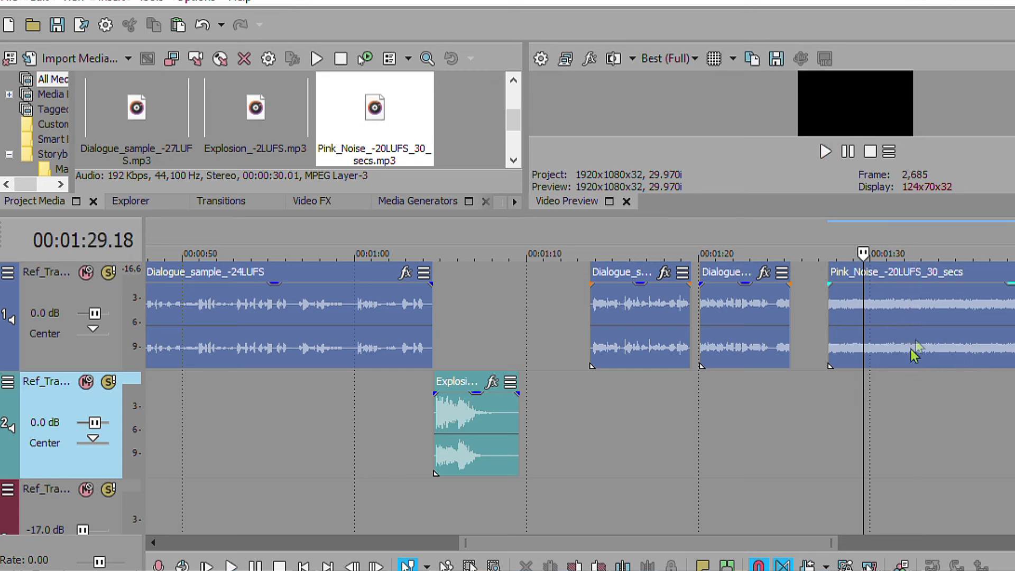
pyautogui.click(881, 306)
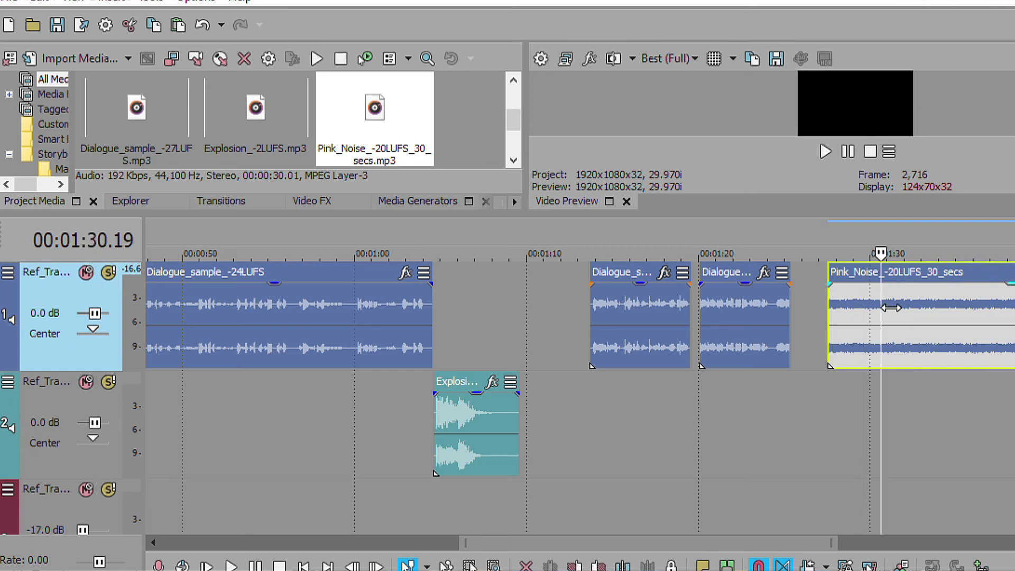
pyautogui.press('Delete')
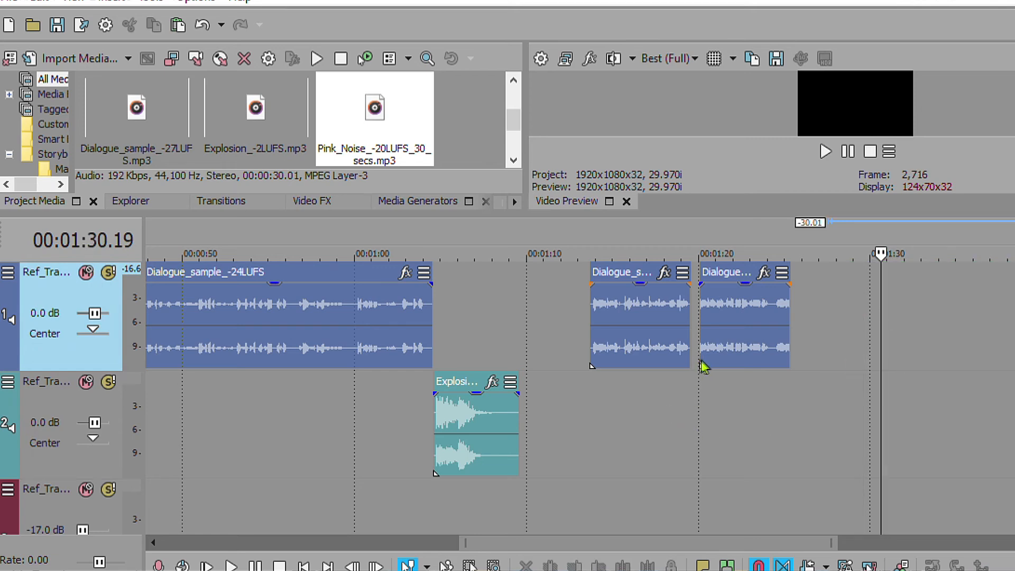
pyautogui.click(720, 375)
pyautogui.click(661, 370)
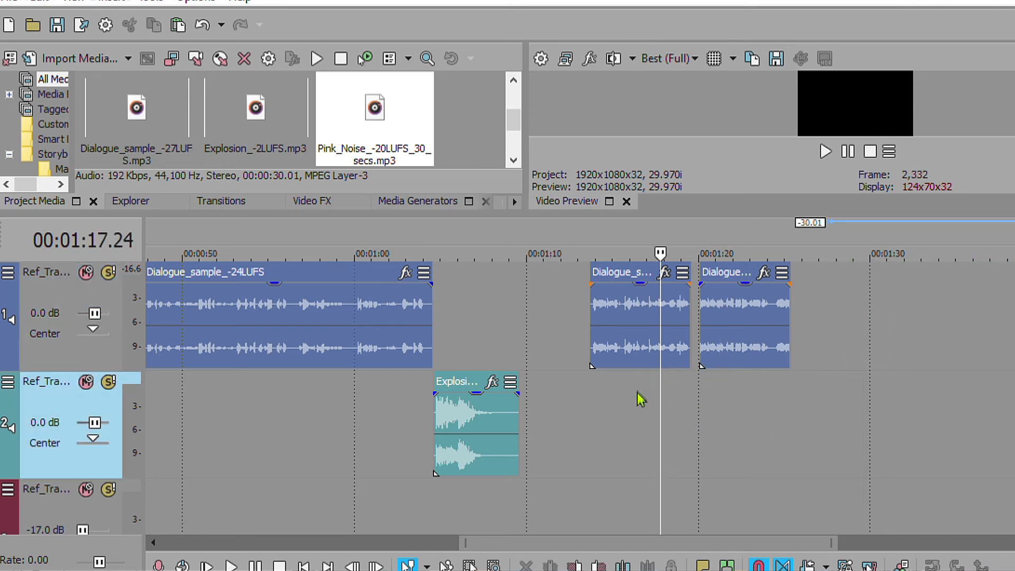
pyautogui.scroll(-3, 651, 399)
pyautogui.click(407, 389)
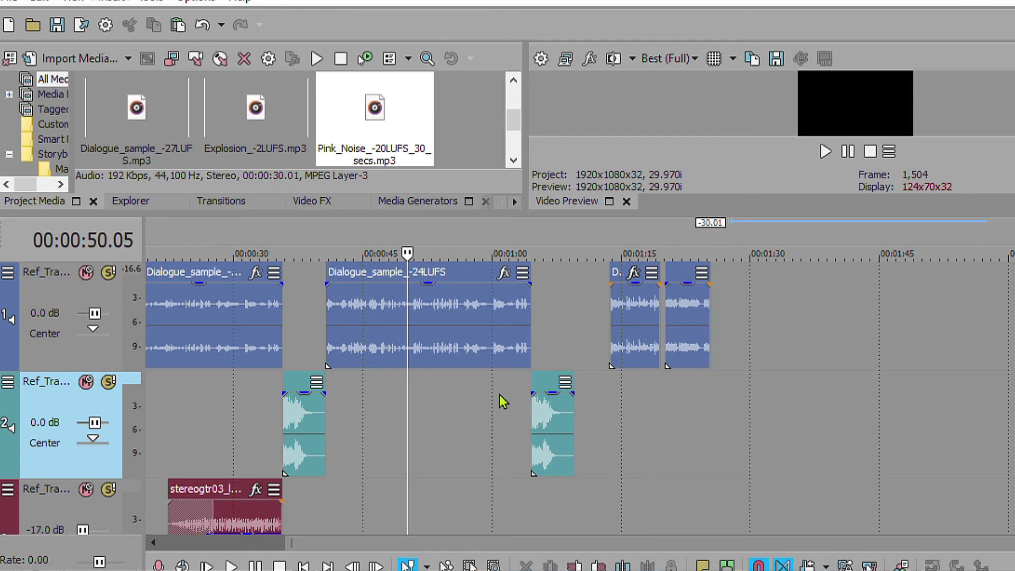
pyautogui.scroll(-1, 550, 481)
pyautogui.click(383, 409)
pyautogui.click(344, 423)
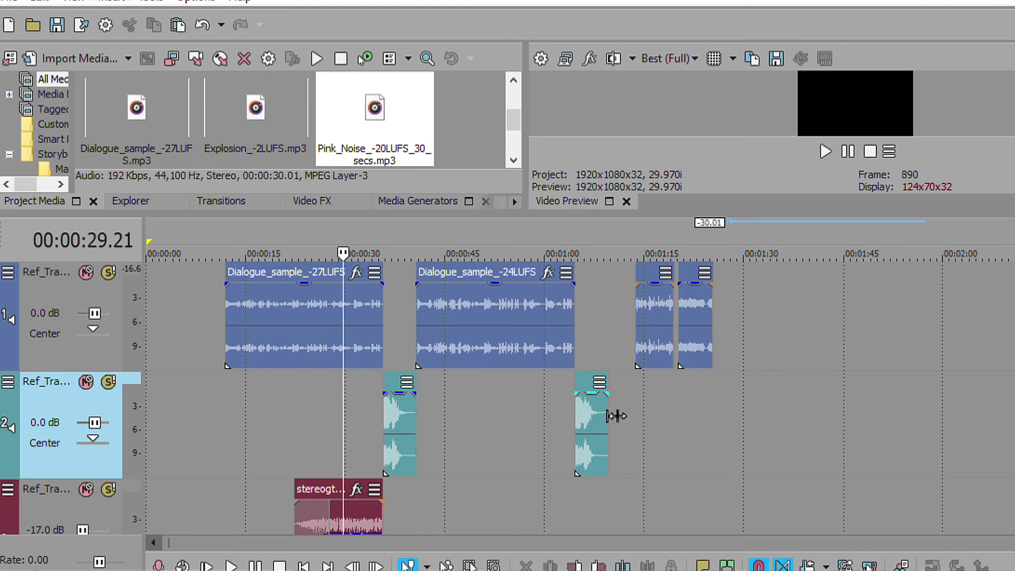
# Try deleting the first track together with its dialogue clips, and undo the deletion.
pyautogui.click(281, 304)
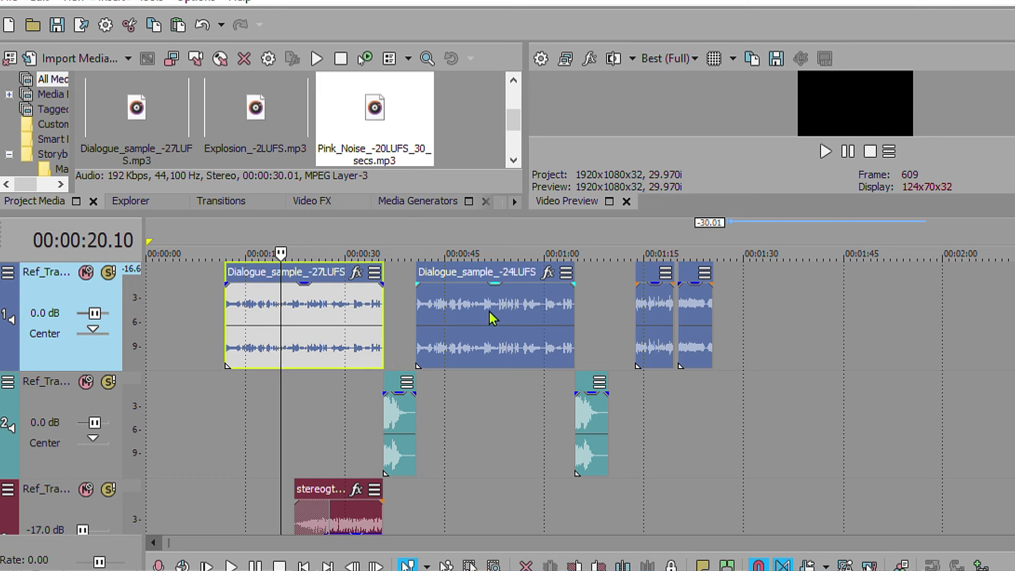
pyautogui.press('Delete')
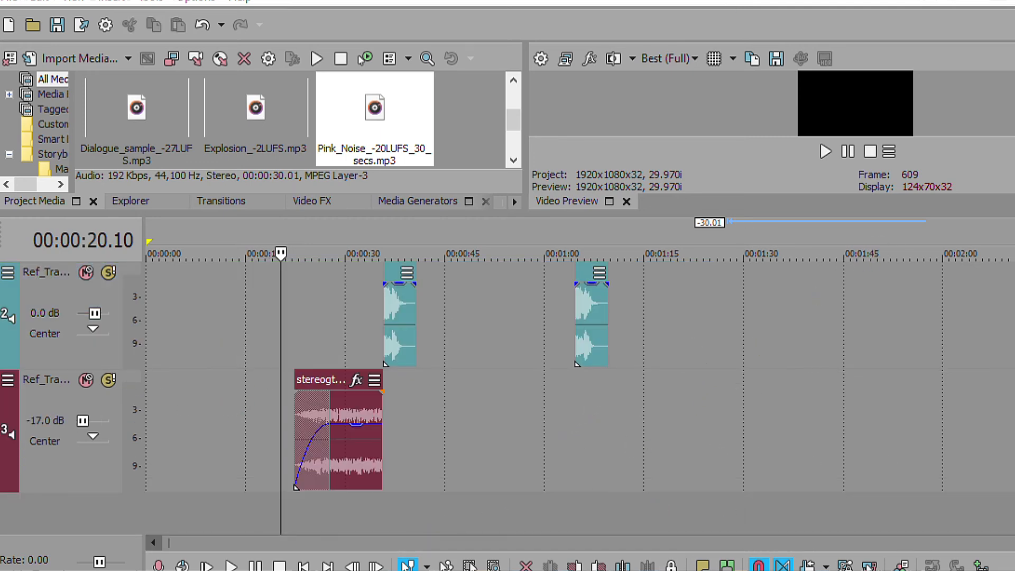
pyautogui.hotkey('ctrl', 'z')
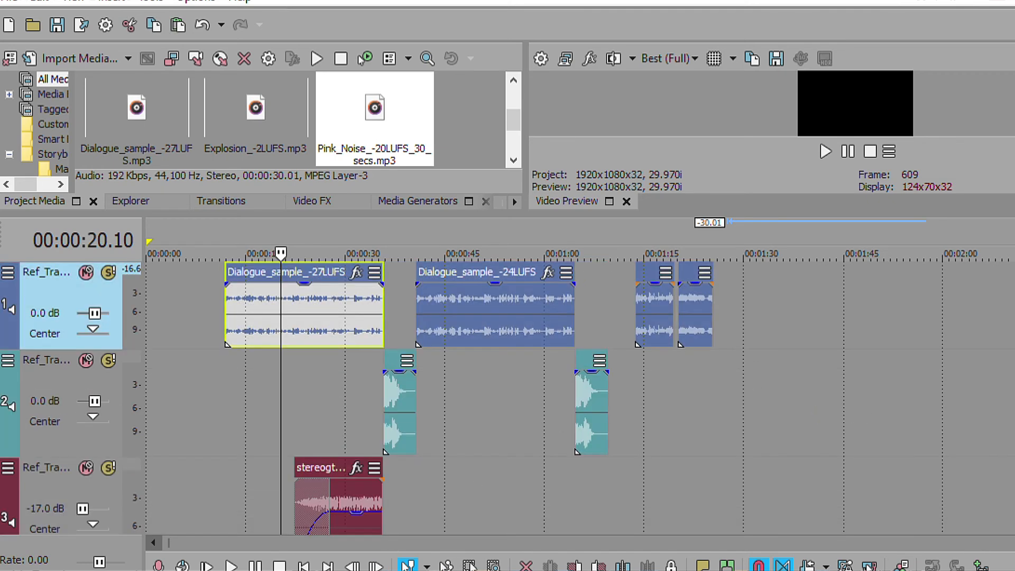
# Show a volume envelope on the first track, with the Normal Edit tool active at 00:01:15.23 in the SG_INT clip.
pyautogui.click(661, 353)
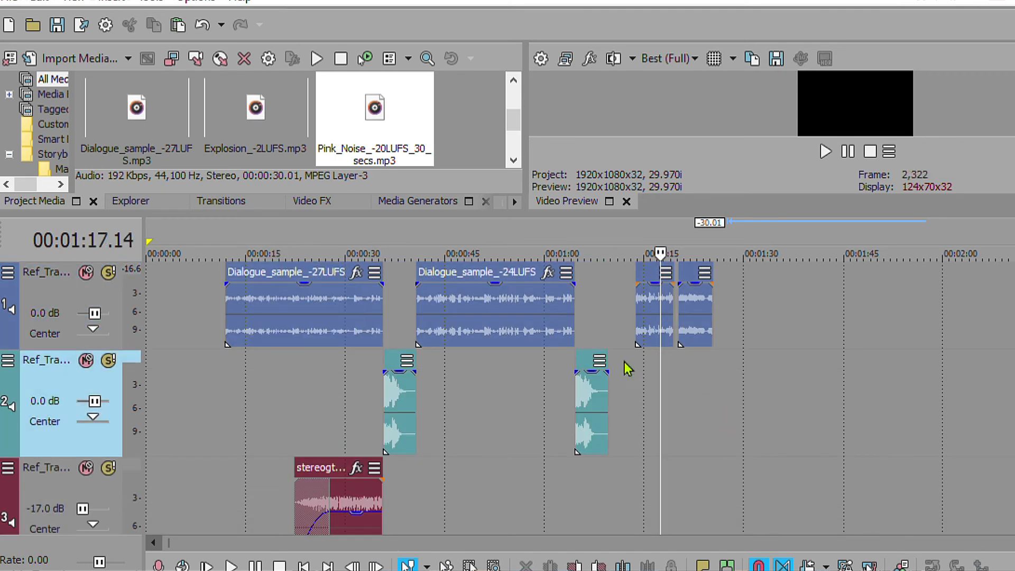
pyautogui.scroll(3, 656, 391)
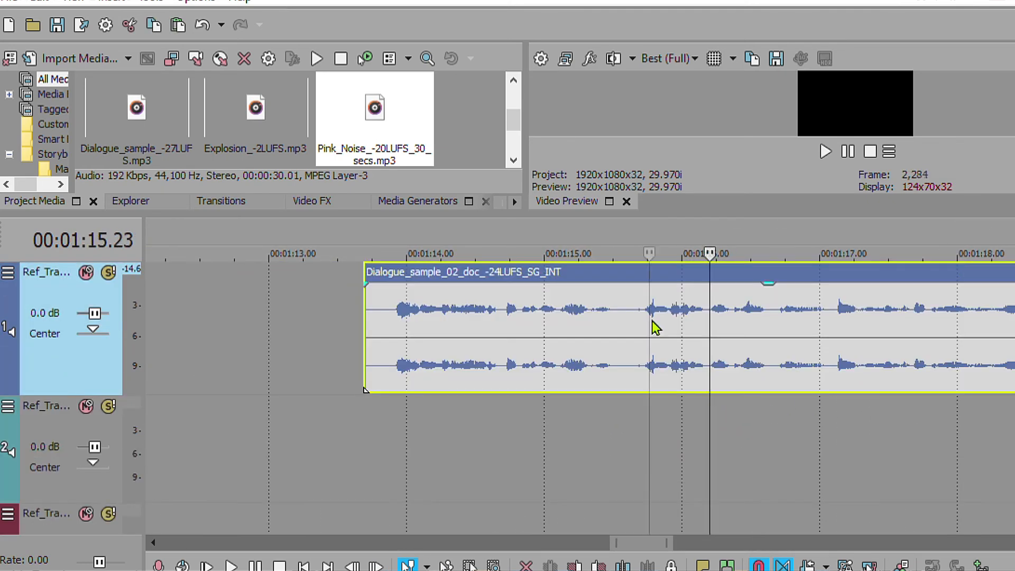
pyautogui.click(653, 322)
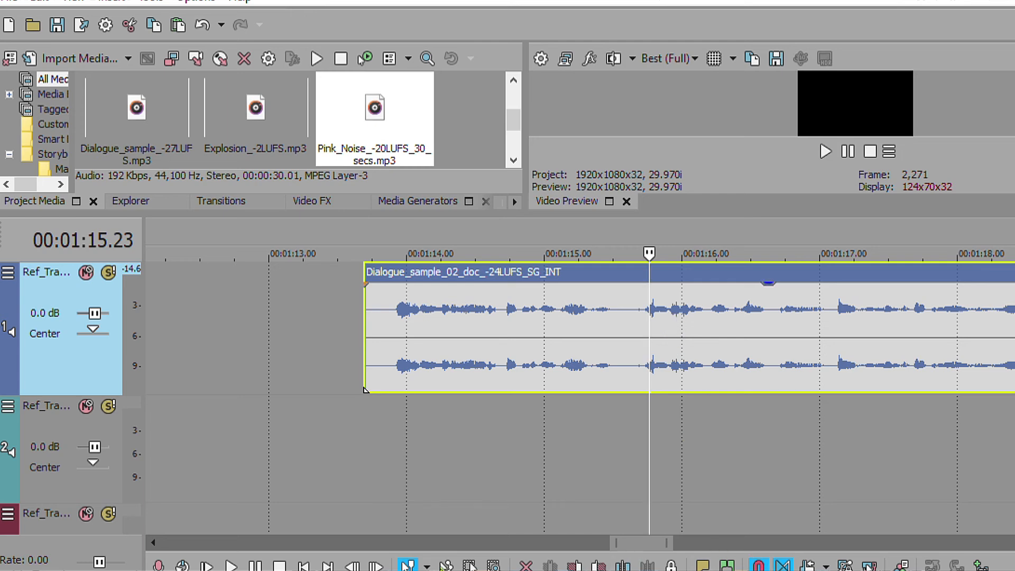
pyautogui.click(447, 564)
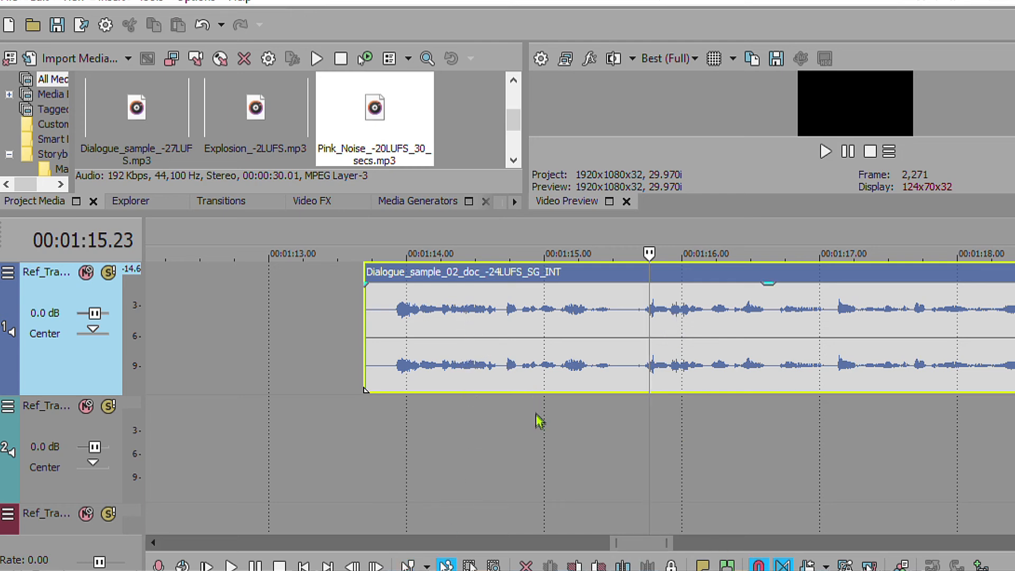
pyautogui.press('v')
pyautogui.click(408, 563)
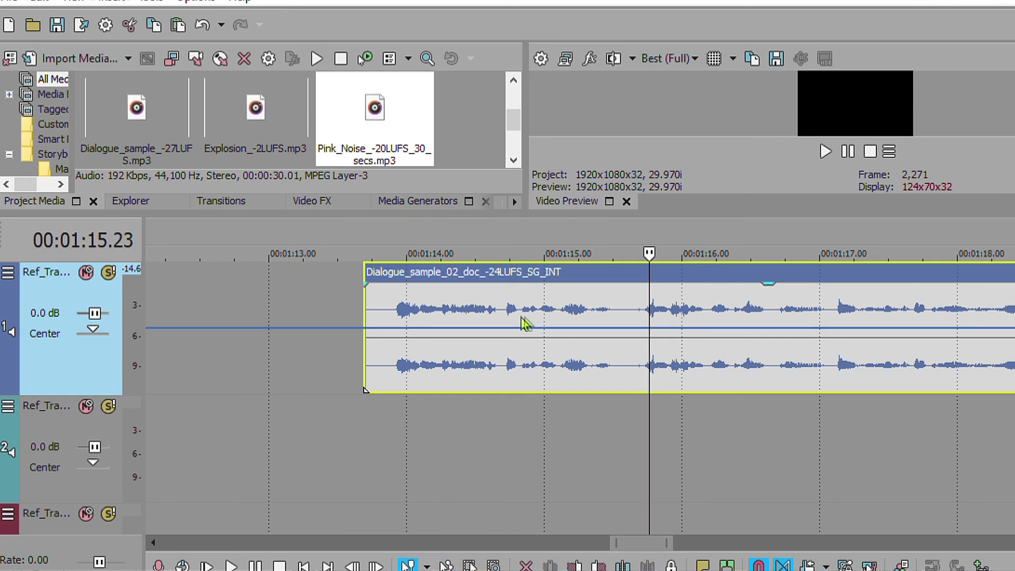
# Add four volume envelope points around 00:01:15.00 in the SG_INT clip and raise the segment between the inner two.
pyautogui.doubleClick(515, 327)
pyautogui.doubleClick(577, 327)
pyautogui.doubleClick(558, 327)
pyautogui.doubleClick(521, 328)
pyautogui.moveTo(544, 328); pyautogui.dragTo(547, 308)
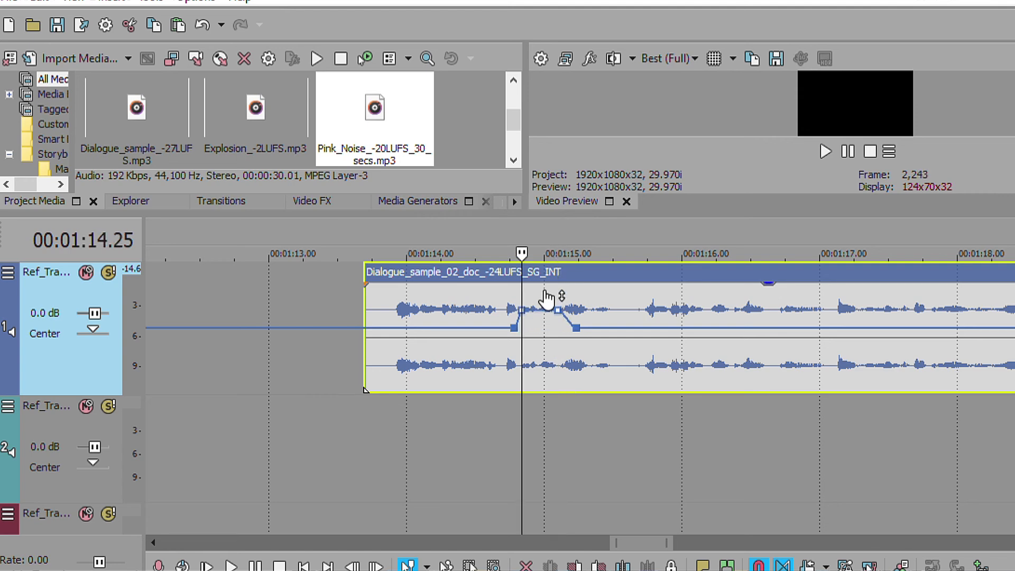
pyautogui.scroll(2, 533, 316)
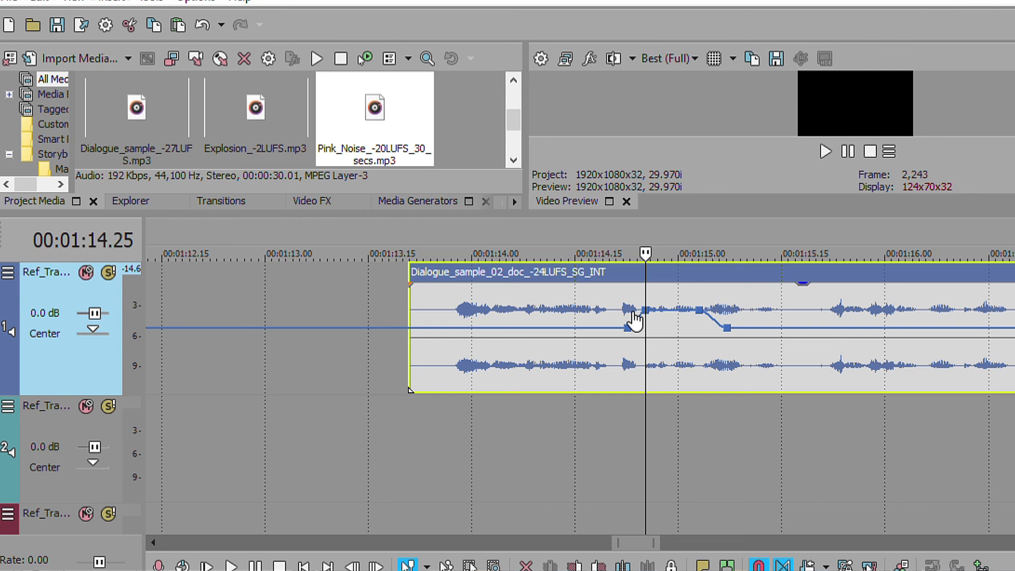
pyautogui.moveTo(675, 292); pyautogui.dragTo(698, 285)
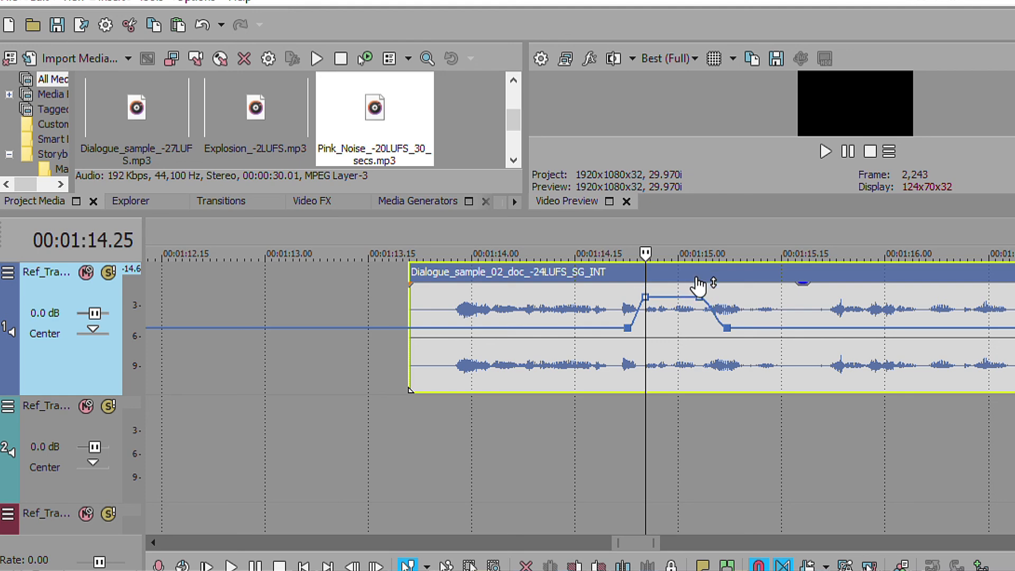
# Play the SG_INT clip from 00:01:14.04 through the passage with the raised volume envelope.
pyautogui.click(582, 416)
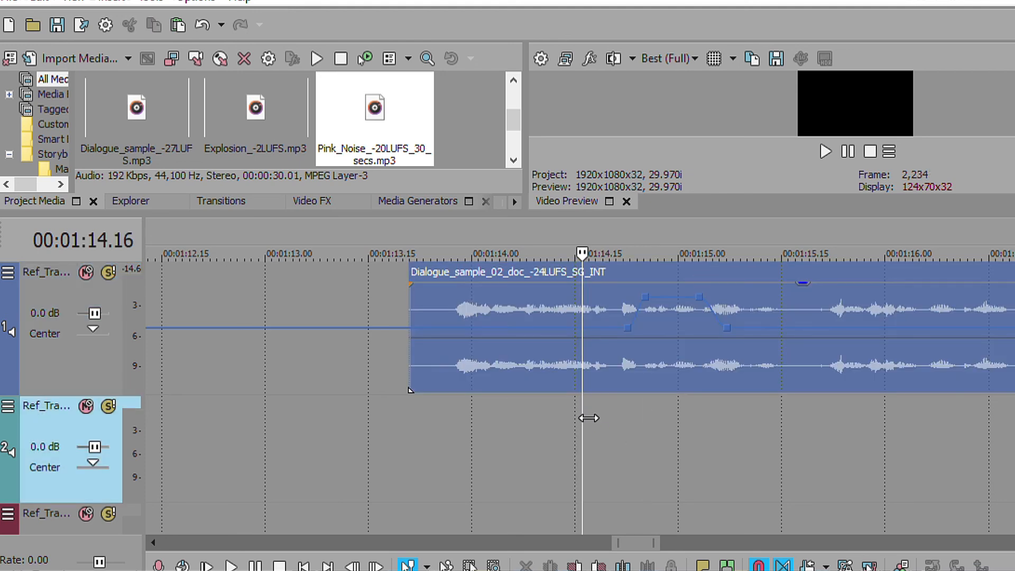
pyautogui.click(646, 341)
pyautogui.press('space')
pyautogui.click(501, 344)
pyautogui.press('space')
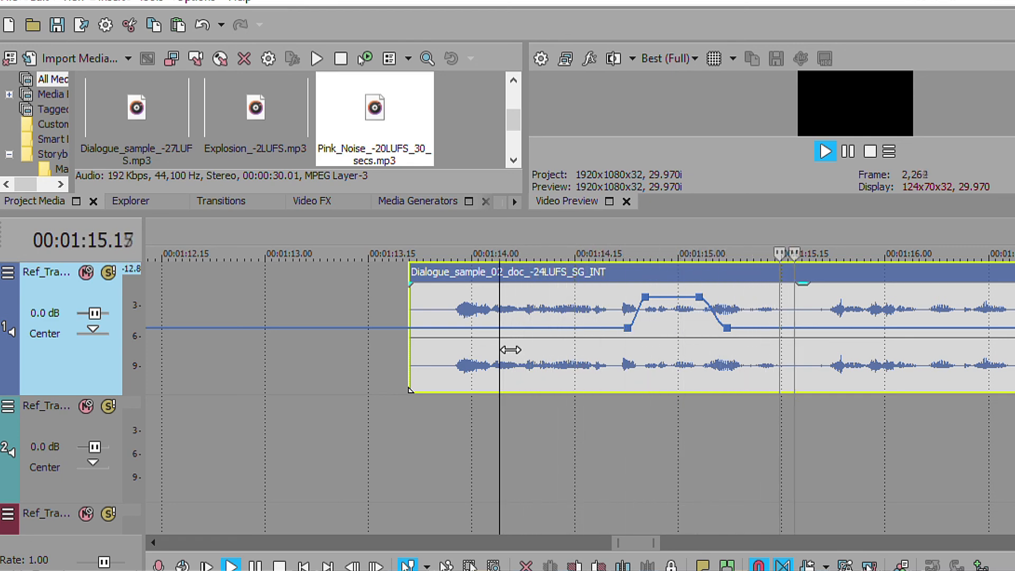
pyautogui.press('space')
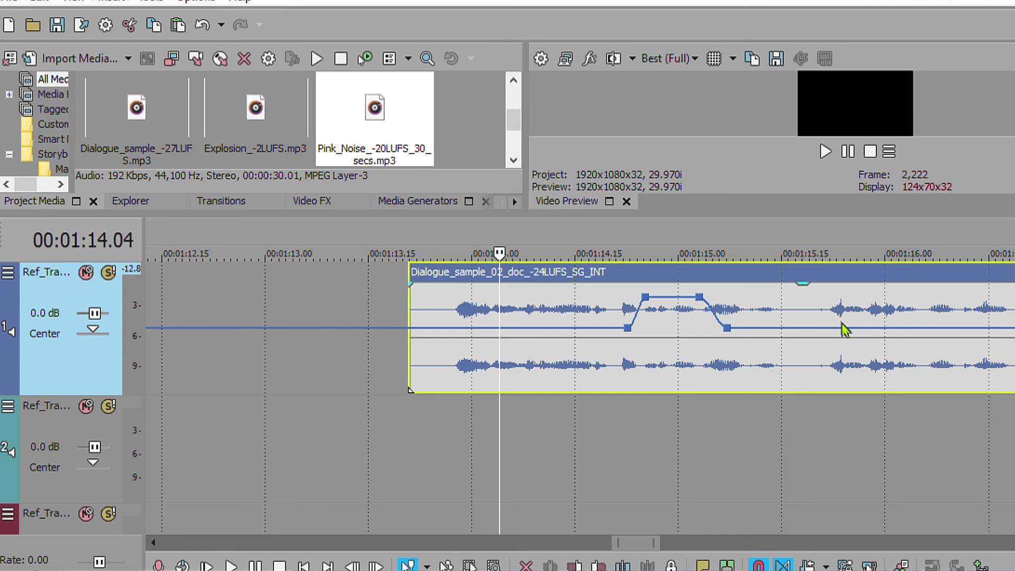
# Add four volume envelope points between about 00:01:15.19 and 00:01:15.26 in the SG_INT clip and lower the segment between the inner two.
pyautogui.click(859, 318)
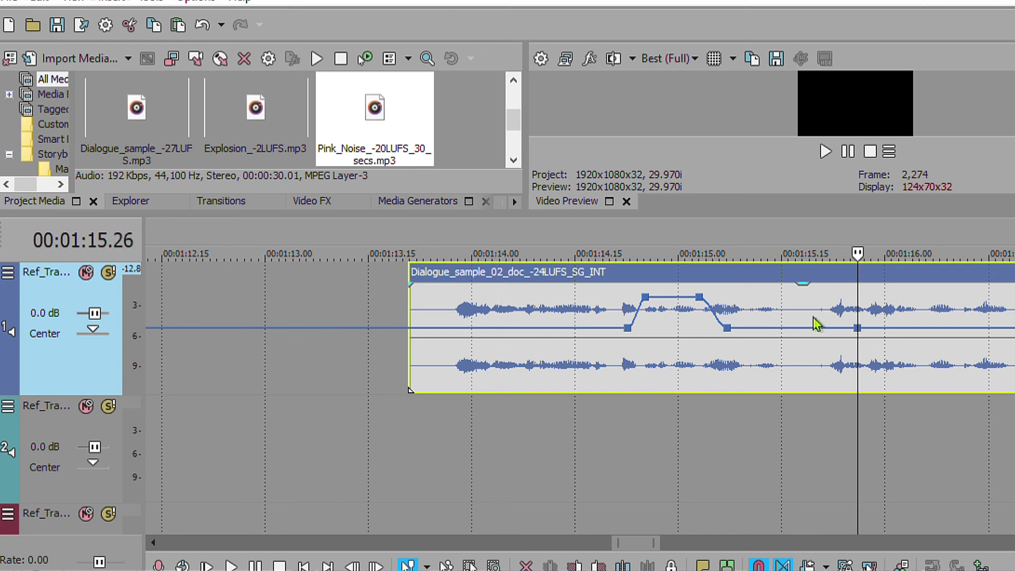
pyautogui.doubleClick(809, 317)
pyautogui.doubleClick(857, 319)
pyautogui.doubleClick(847, 319)
pyautogui.doubleClick(822, 320)
pyautogui.moveTo(829, 315); pyautogui.dragTo(839, 323)
# Play the SG_INT clip repeatedly from 00:01:14.25 to check the edited volume envelope.
pyautogui.click(643, 347)
pyautogui.press('space')
pyautogui.press('space')
pyautogui.press('space')
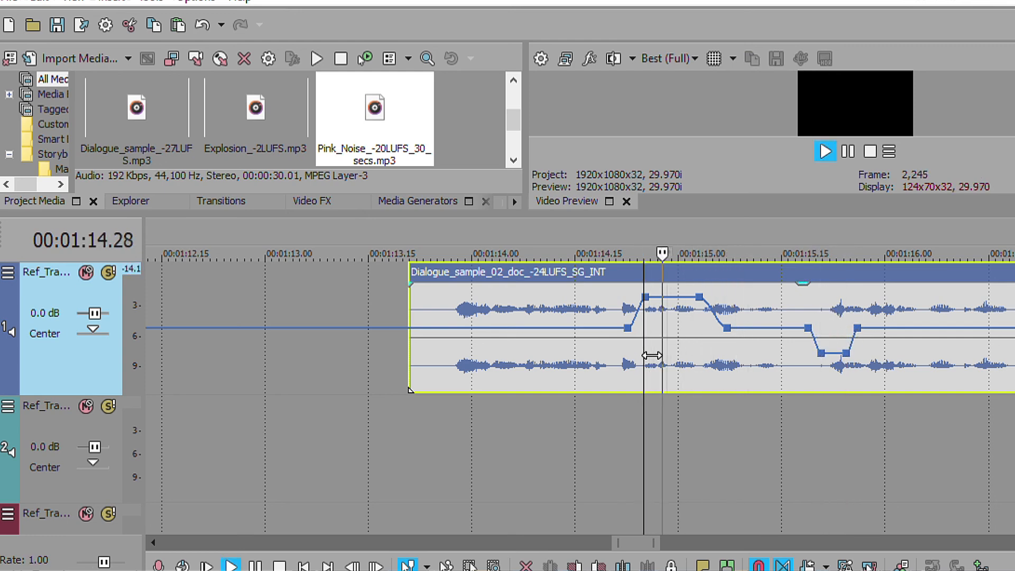
pyautogui.press('space')
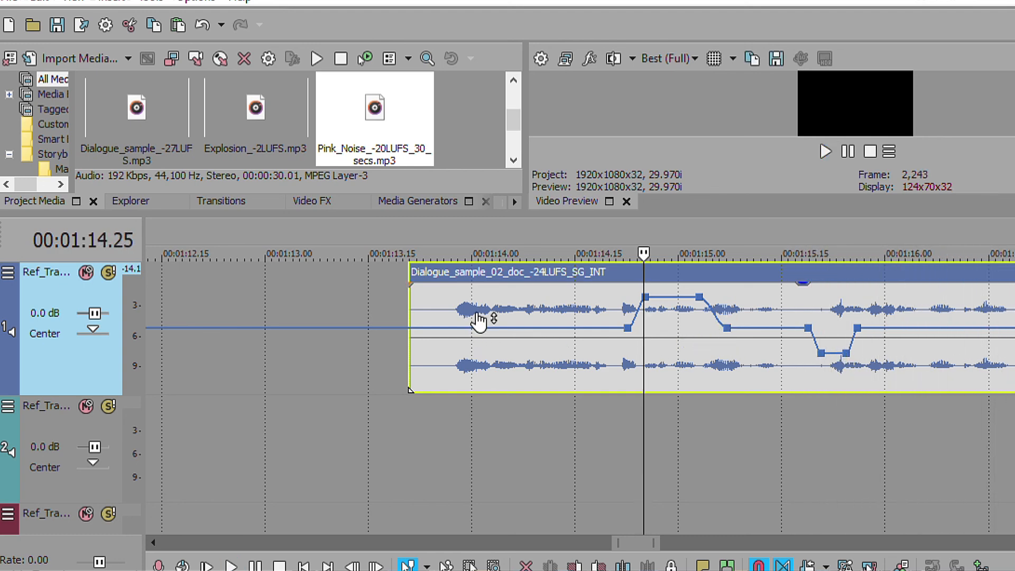